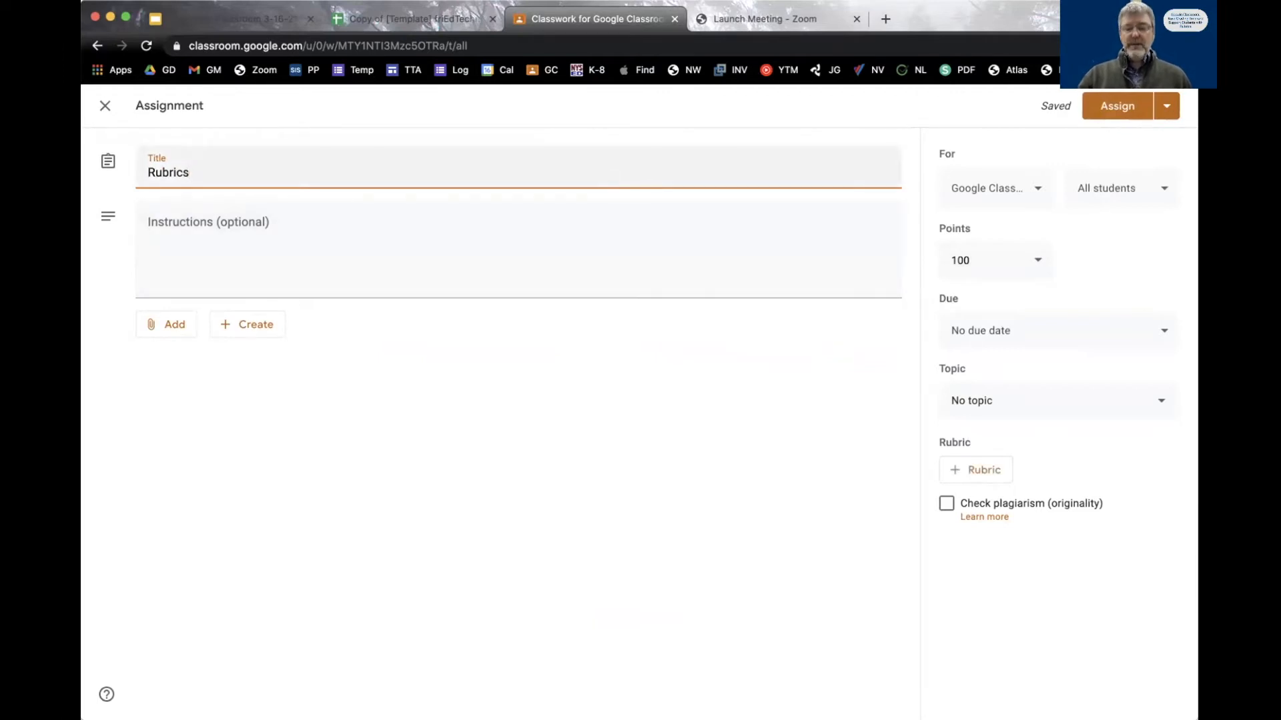
Start creating a new rubric for the Rubrics assignment and add two more performance levels to its criterion
key(Return)
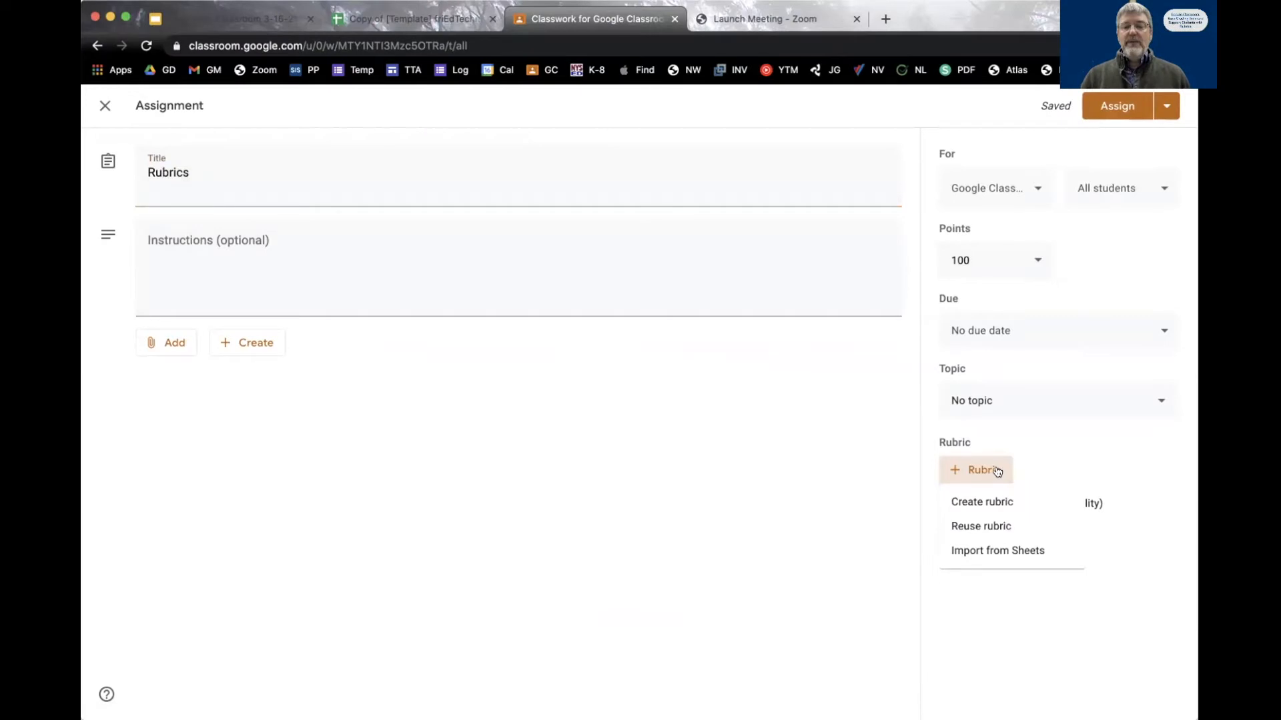
click(987, 502)
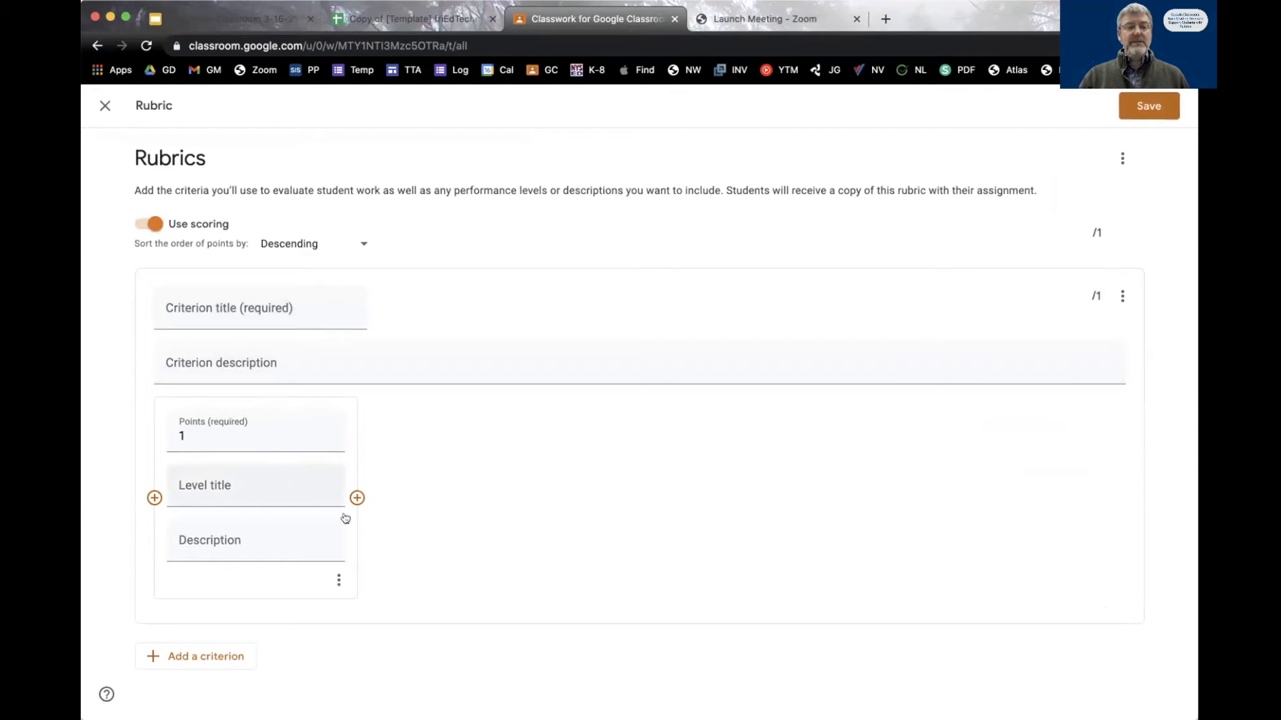
click(357, 498)
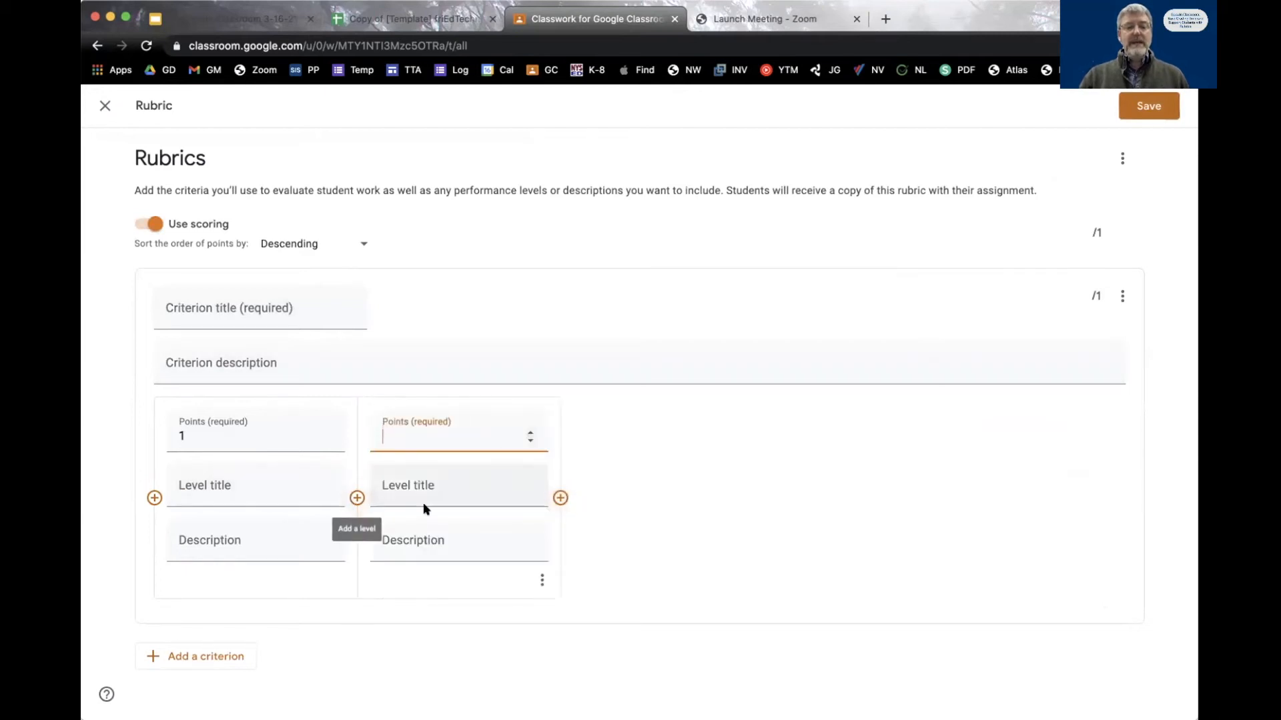
click(559, 499)
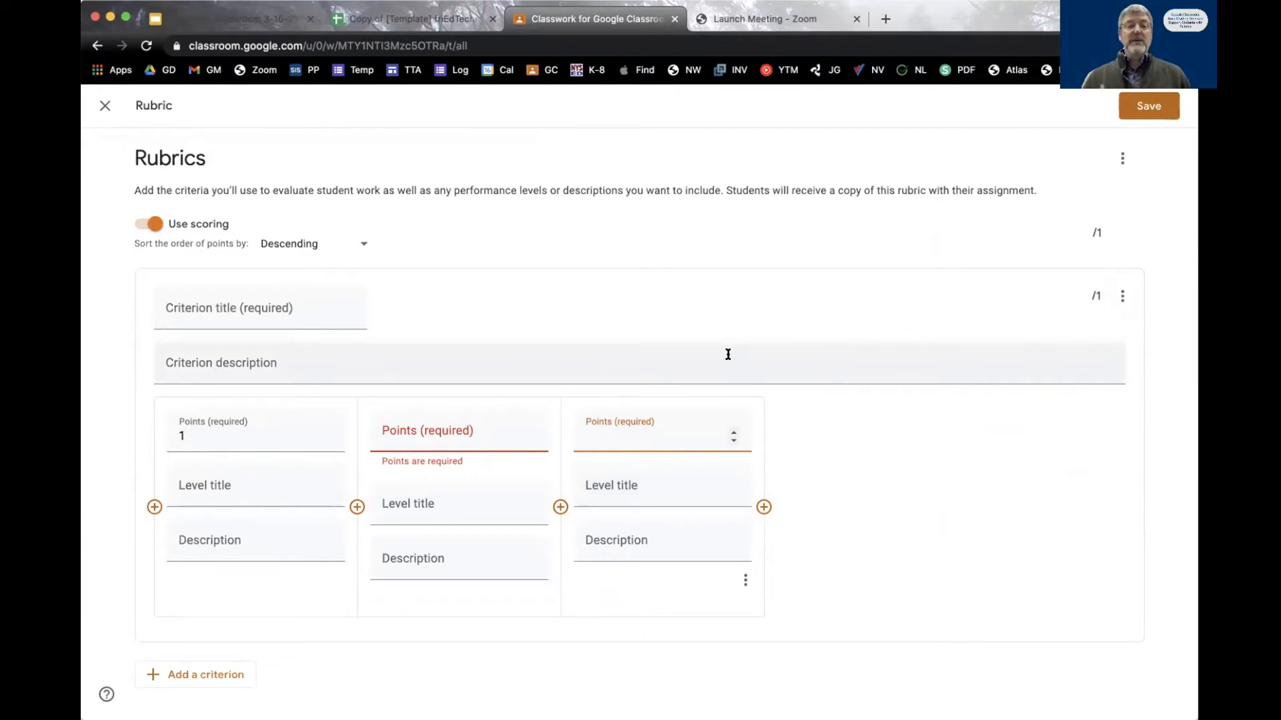
Duplicate the three-level criterion and, after reviewing the copy against the original, discard the unsaved rubric
click(1123, 294)
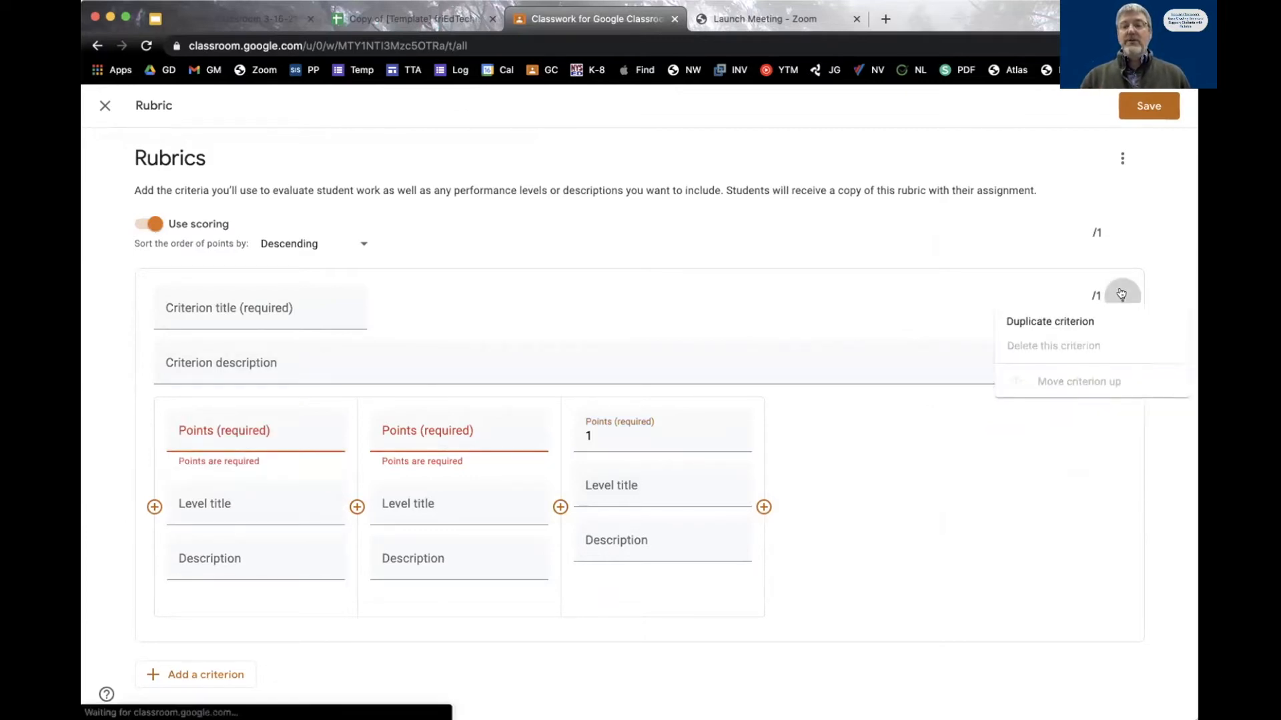
click(1043, 334)
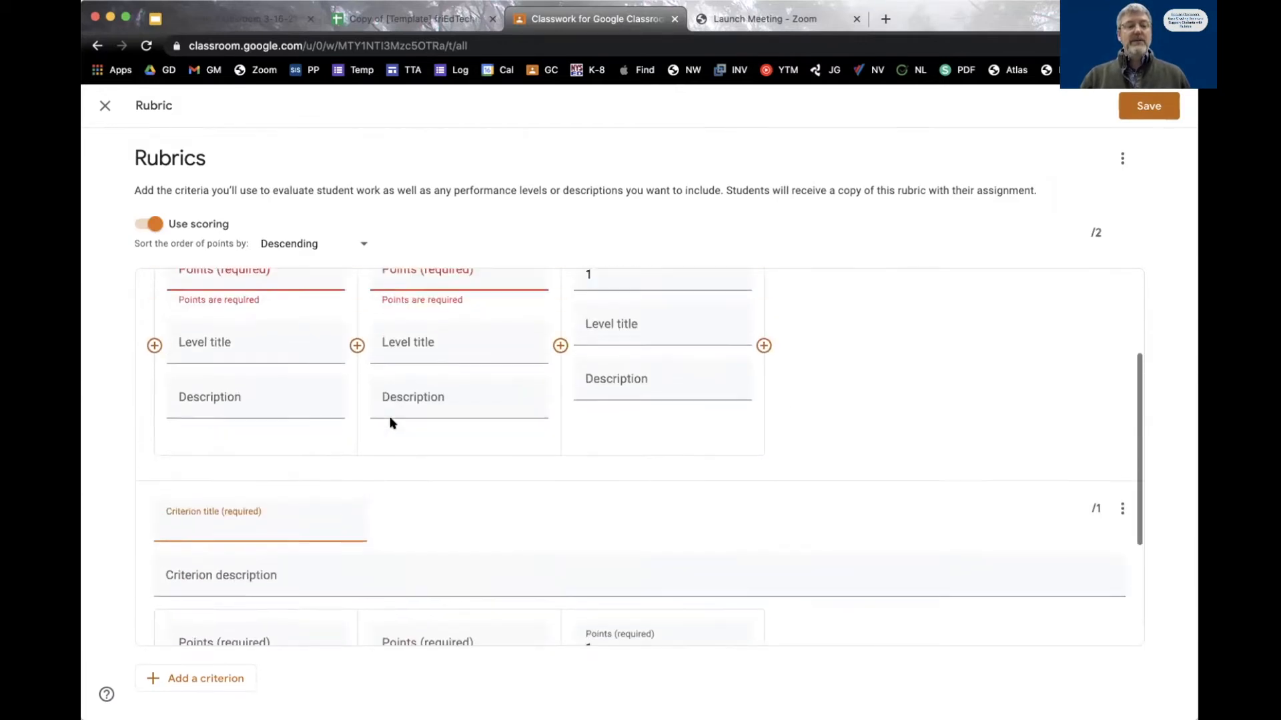
scroll(390, 420, up, 3)
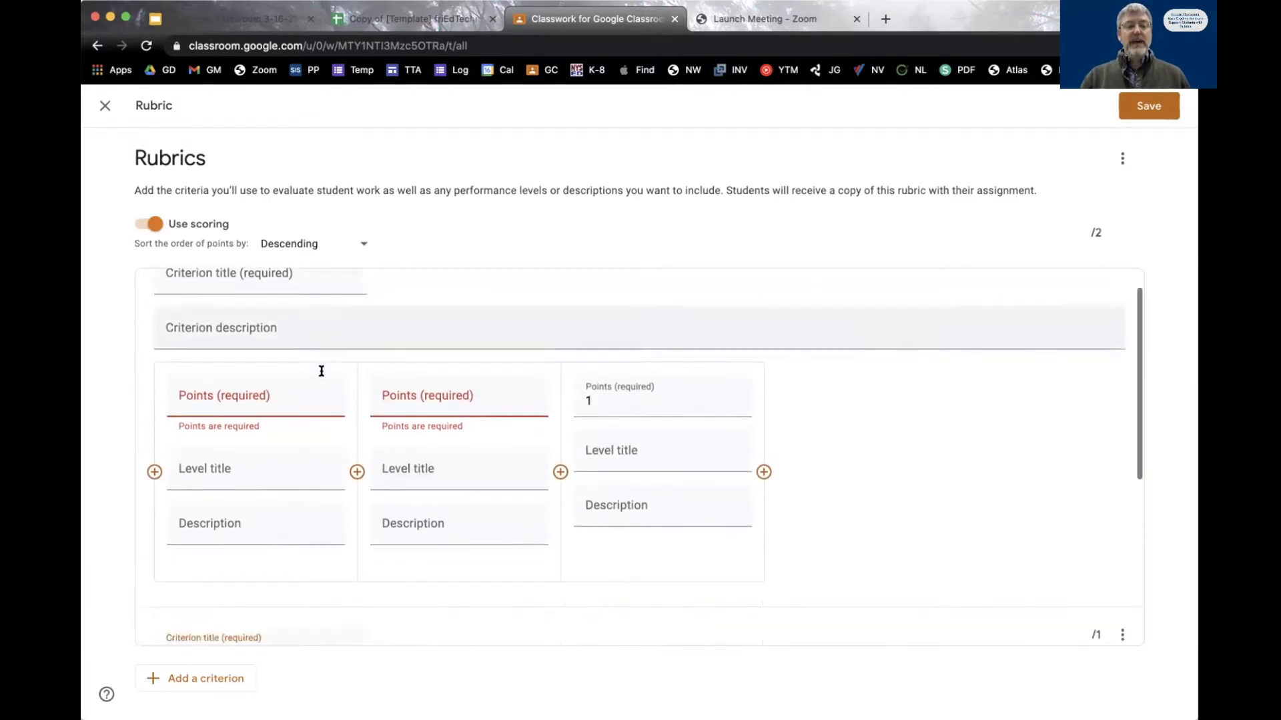
scroll(317, 380, down, 5)
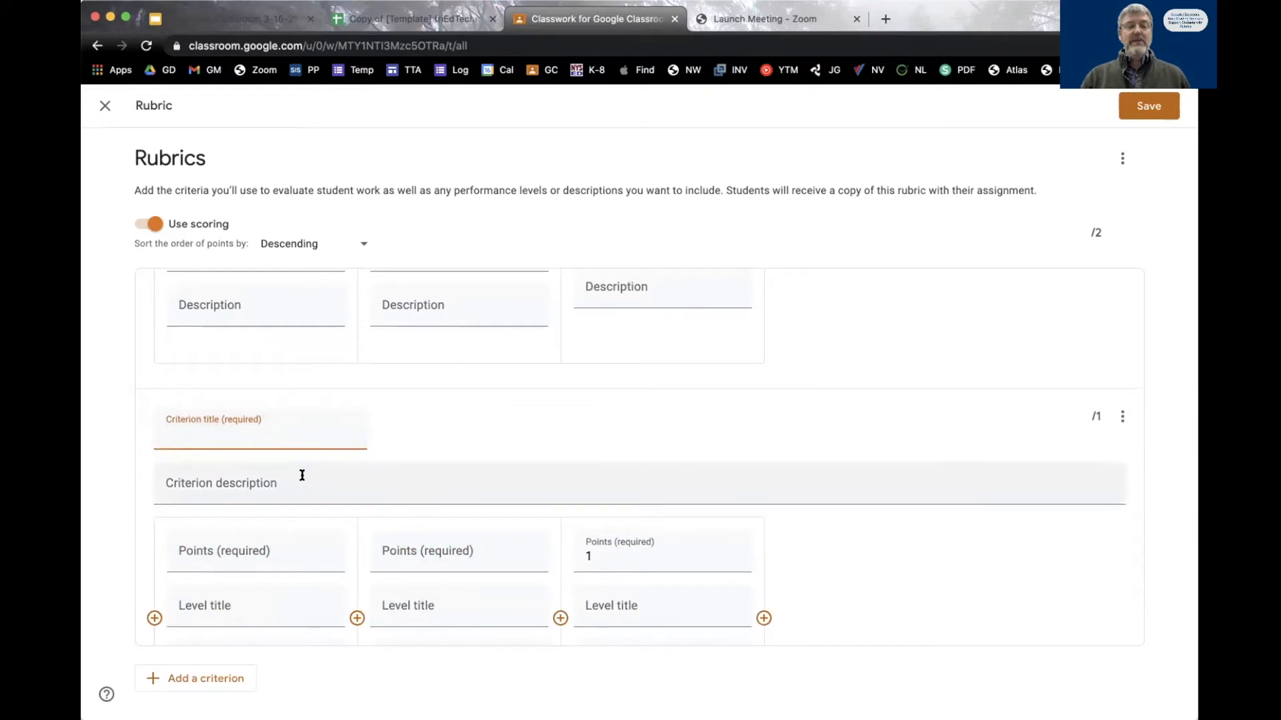
scroll(302, 475, down, 3)
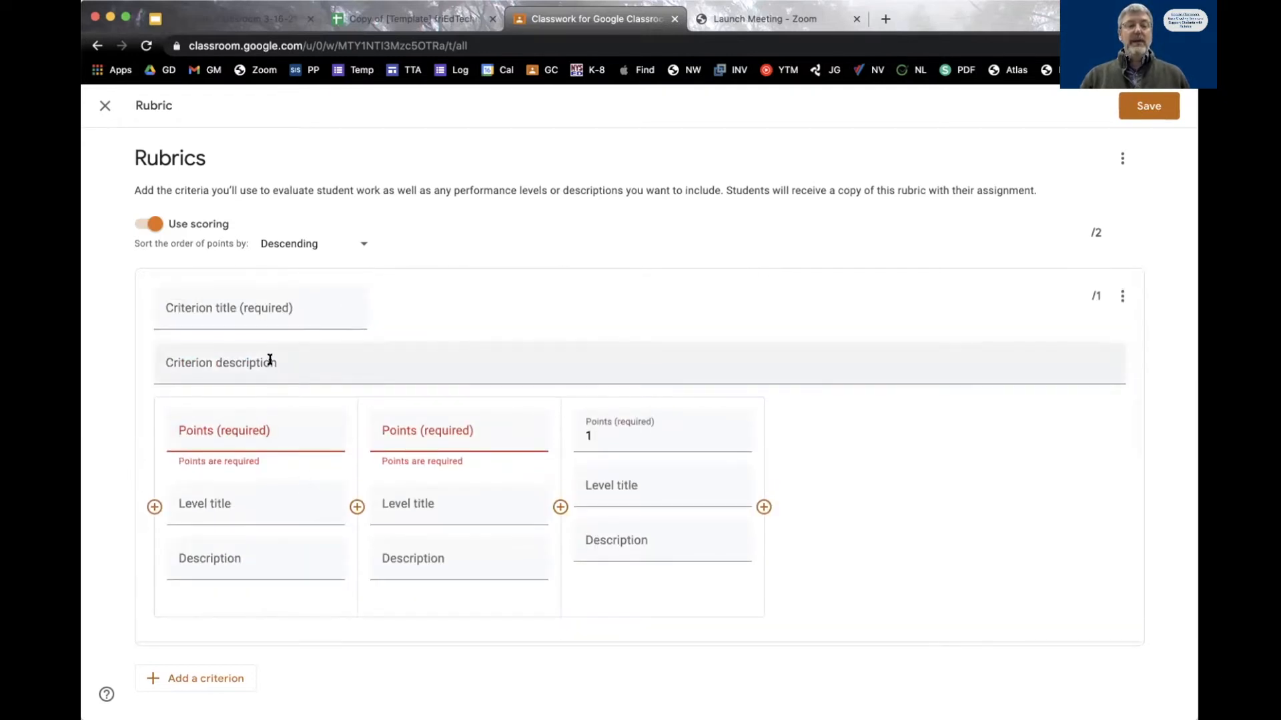
scroll(269, 360, up, 2)
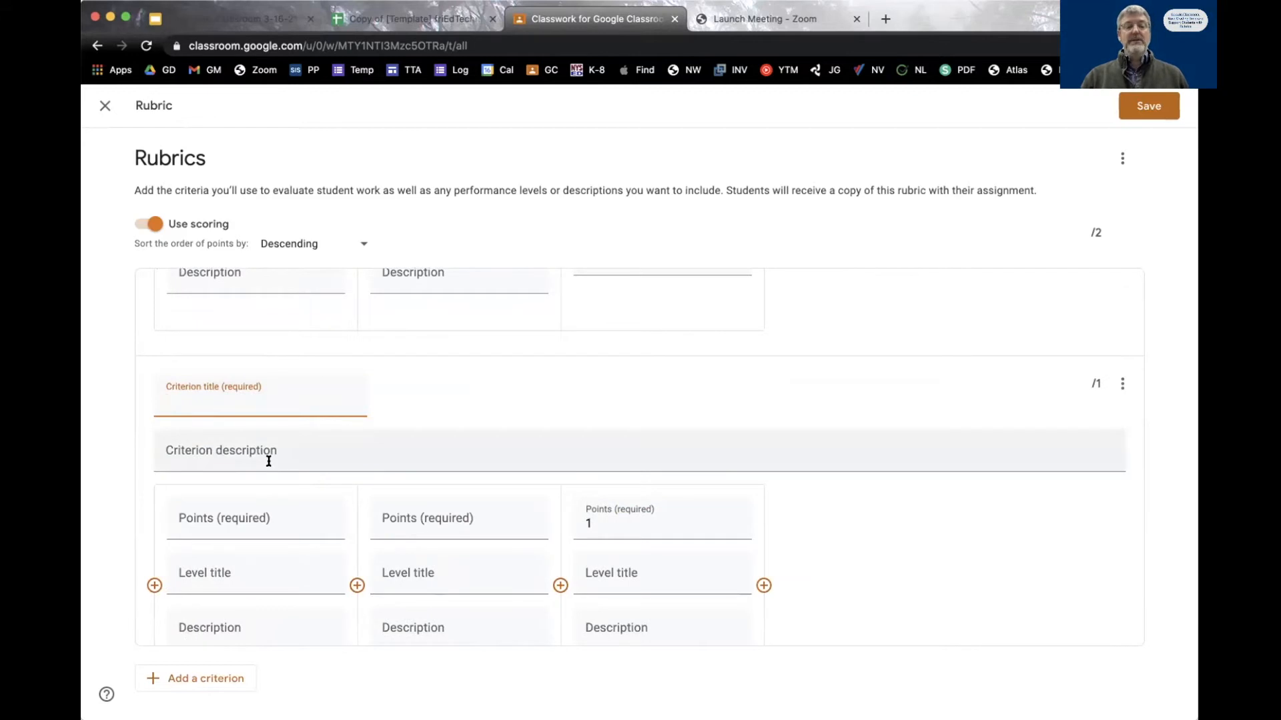
scroll(269, 459, up, 2)
scroll(270, 463, down, 4)
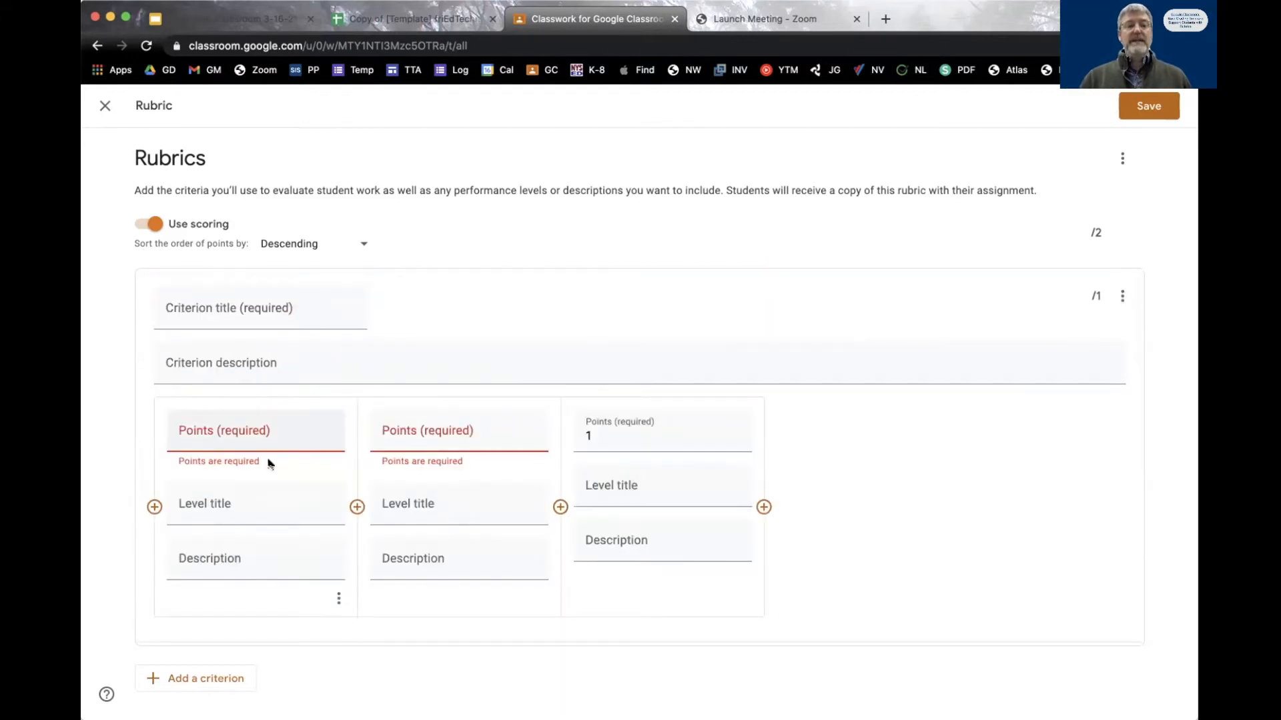
click(105, 104)
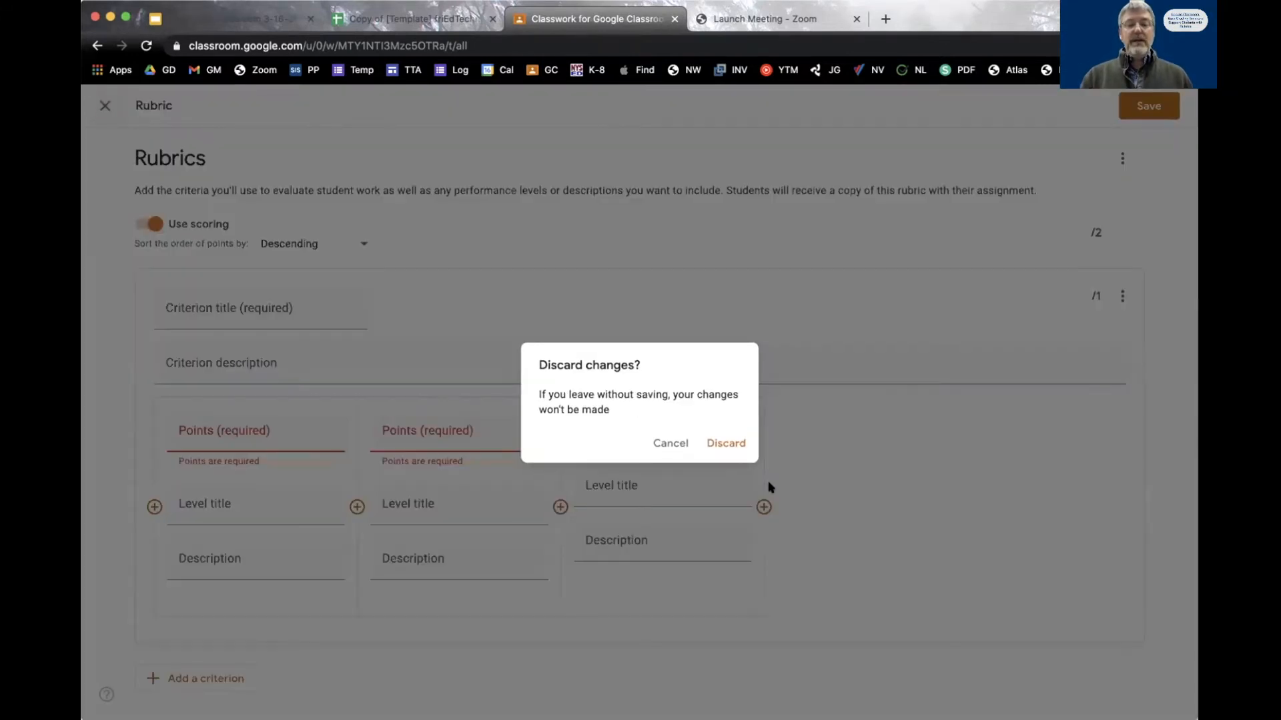
click(728, 442)
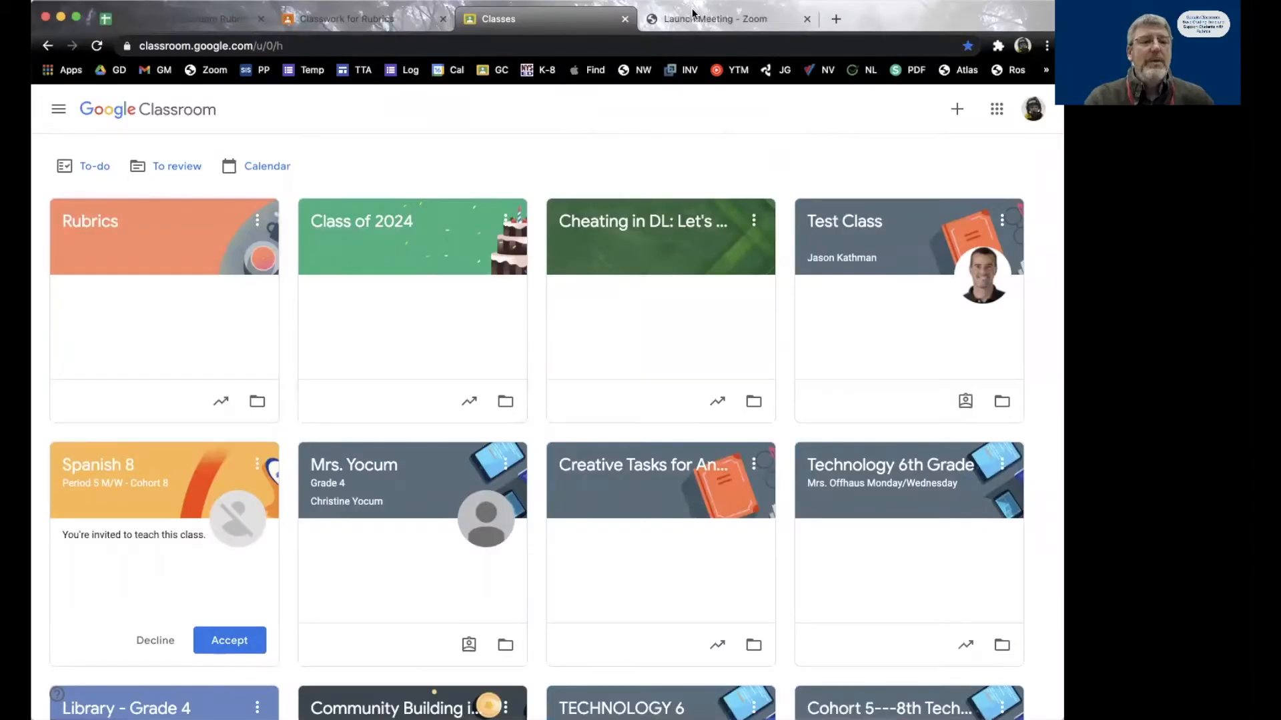
Open the Rubrics class's classwork and view the rubric attached to the Creative Writing Rubric assignment
click(106, 229)
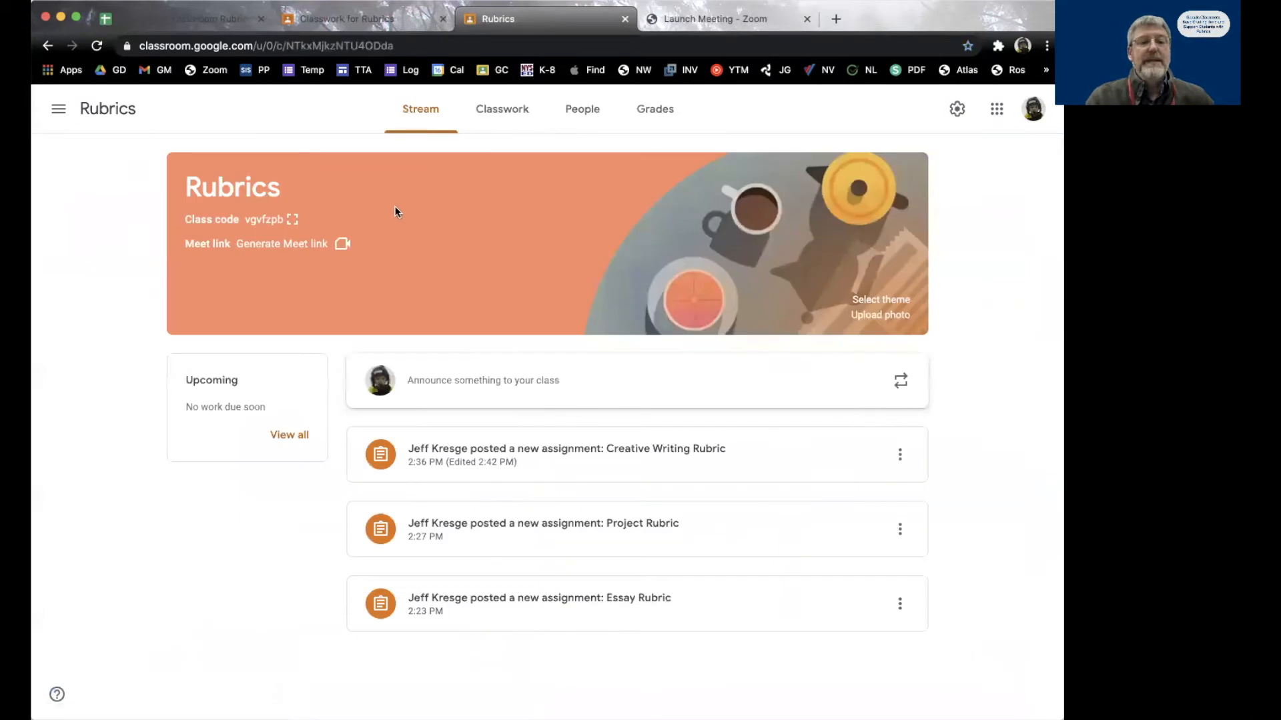
click(497, 120)
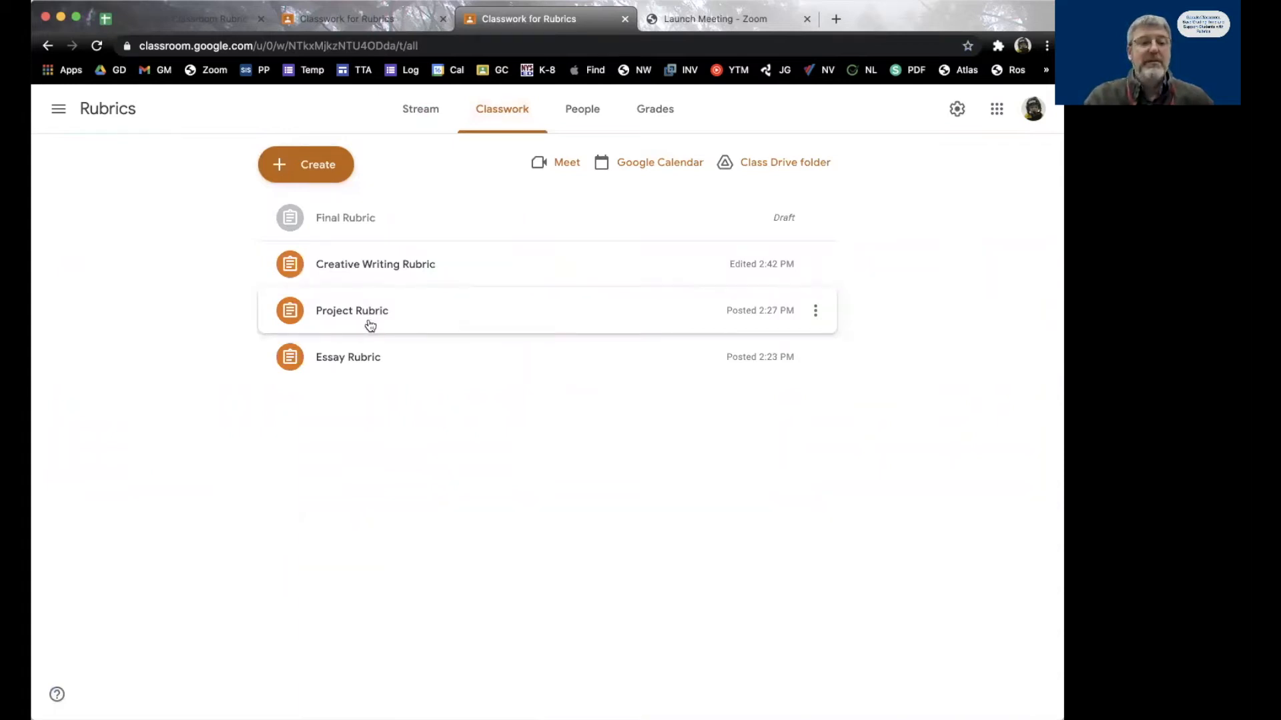
click(359, 267)
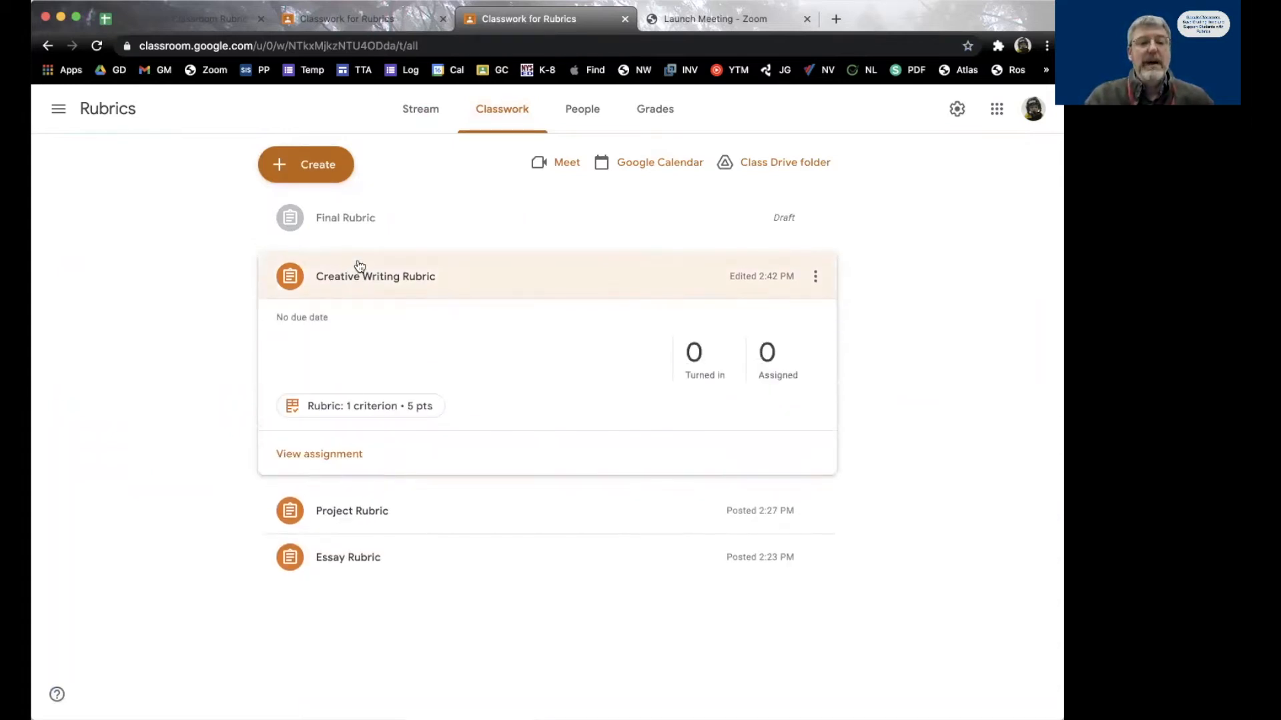
click(353, 409)
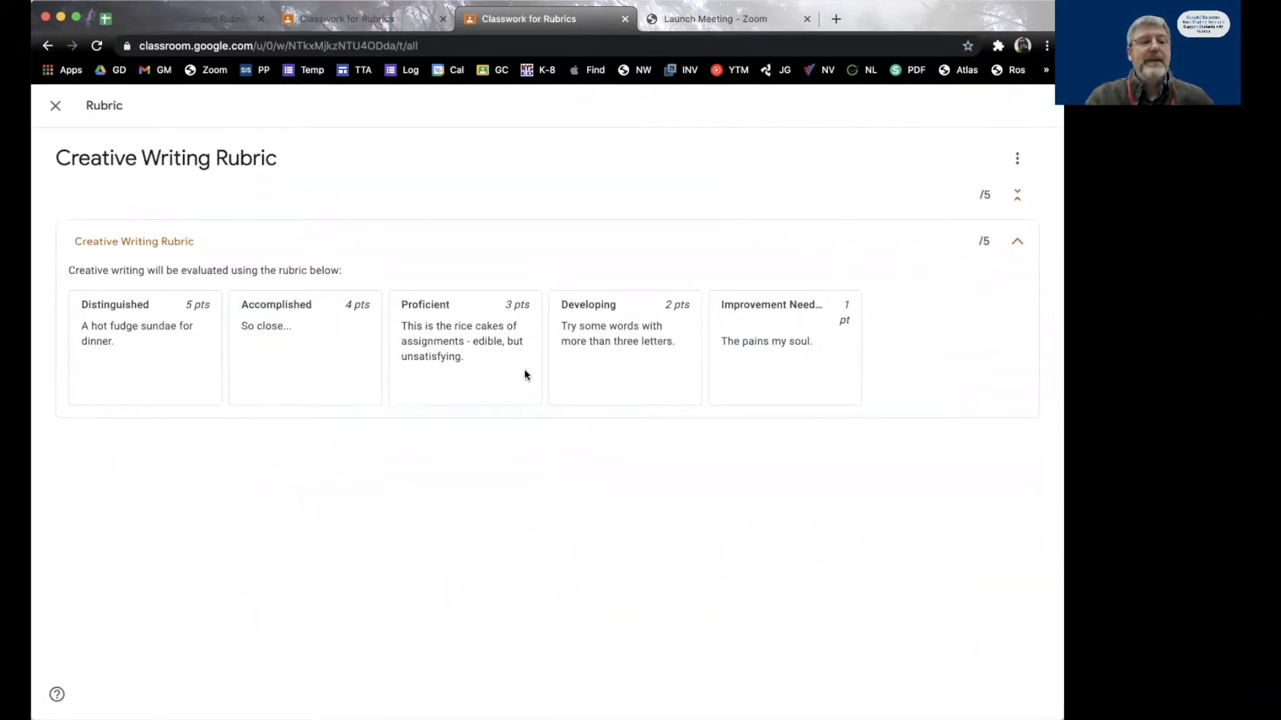
click(55, 105)
View the rubrics attached to the Project Rubric and Essay Rubric assignments
click(330, 513)
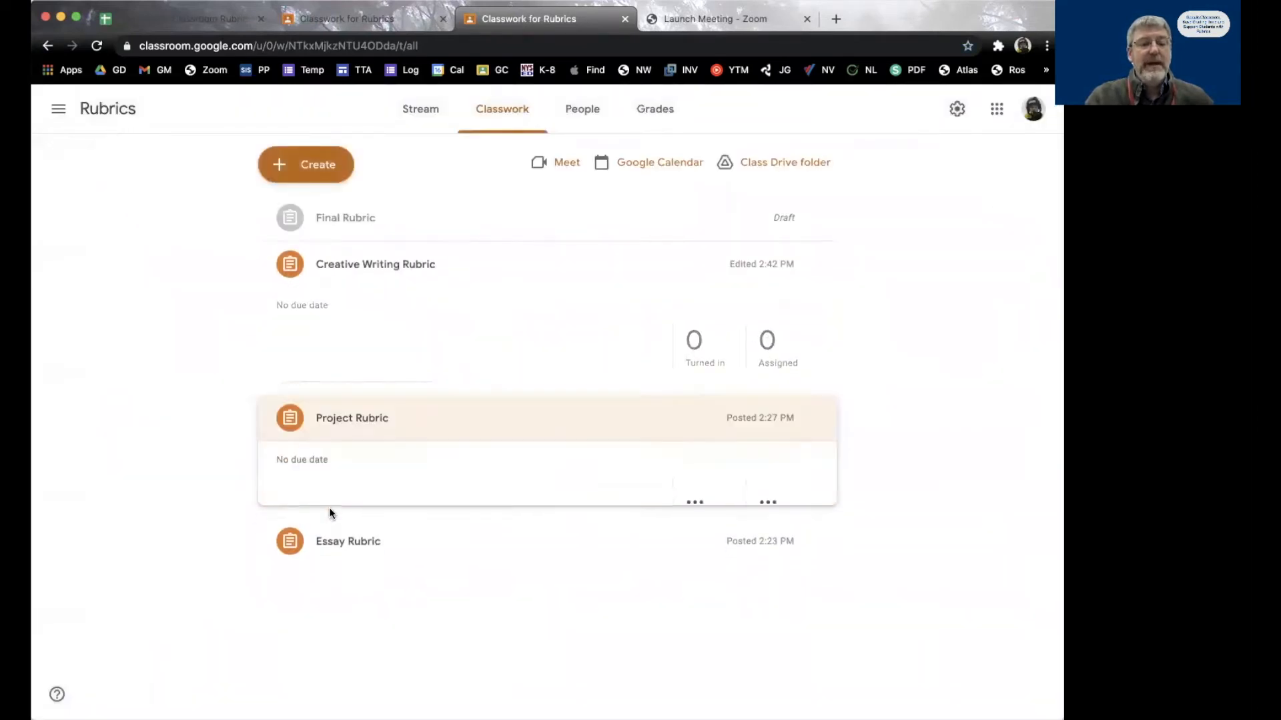
click(359, 453)
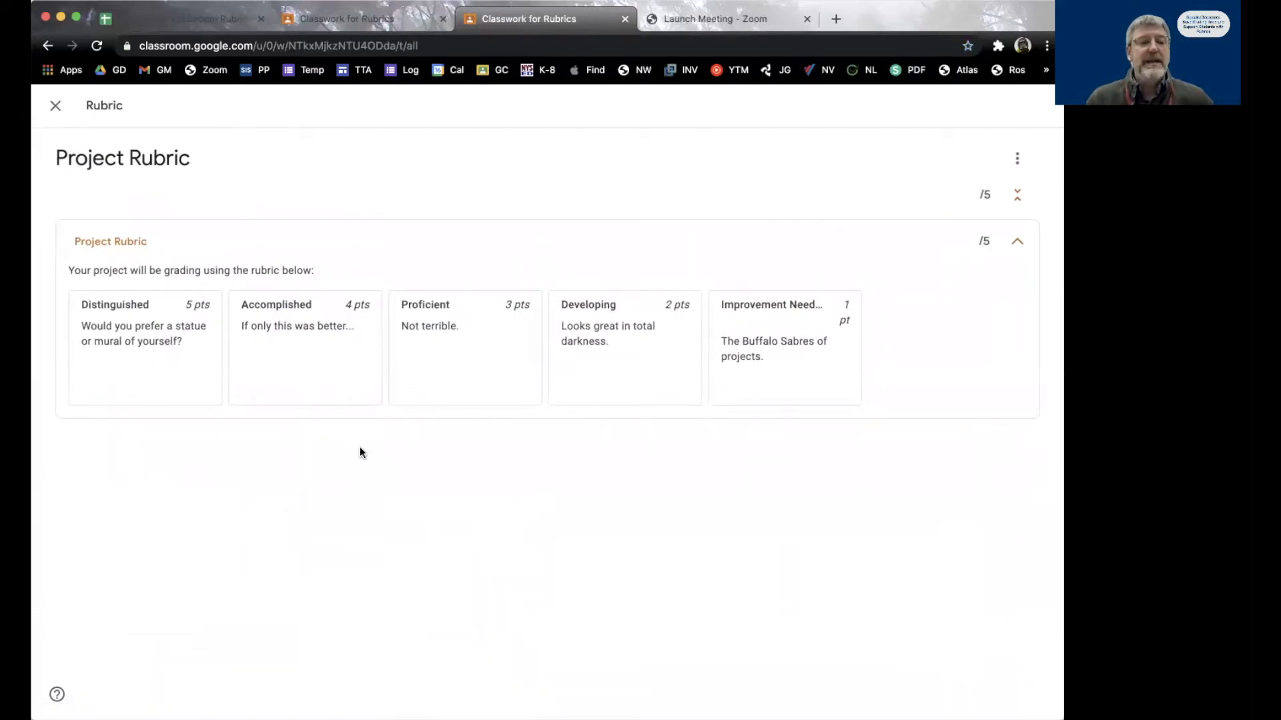
click(56, 108)
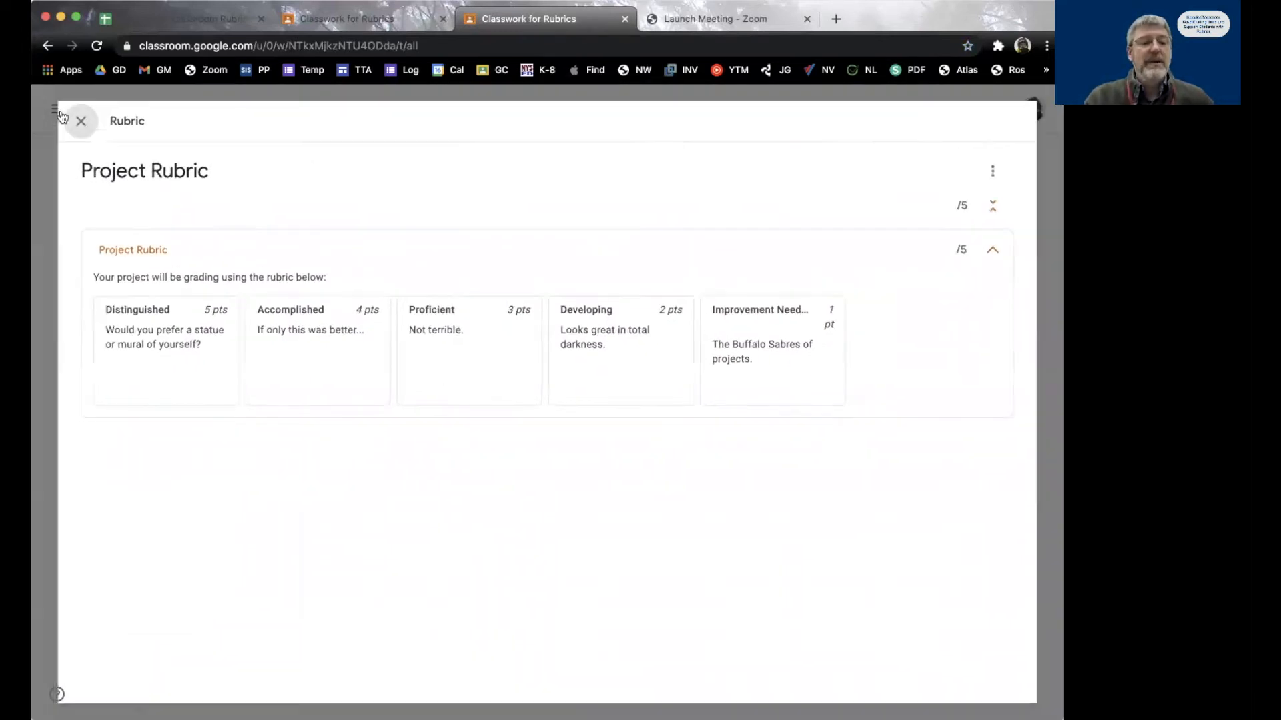
click(324, 557)
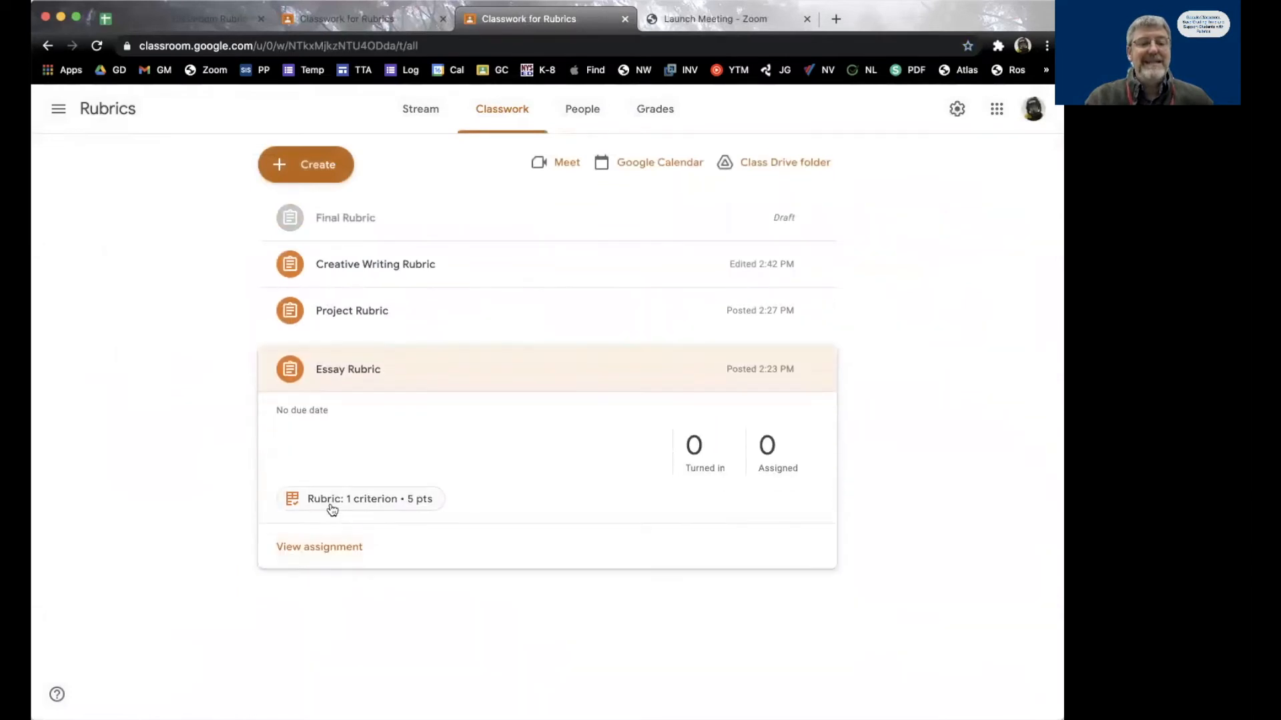
click(335, 509)
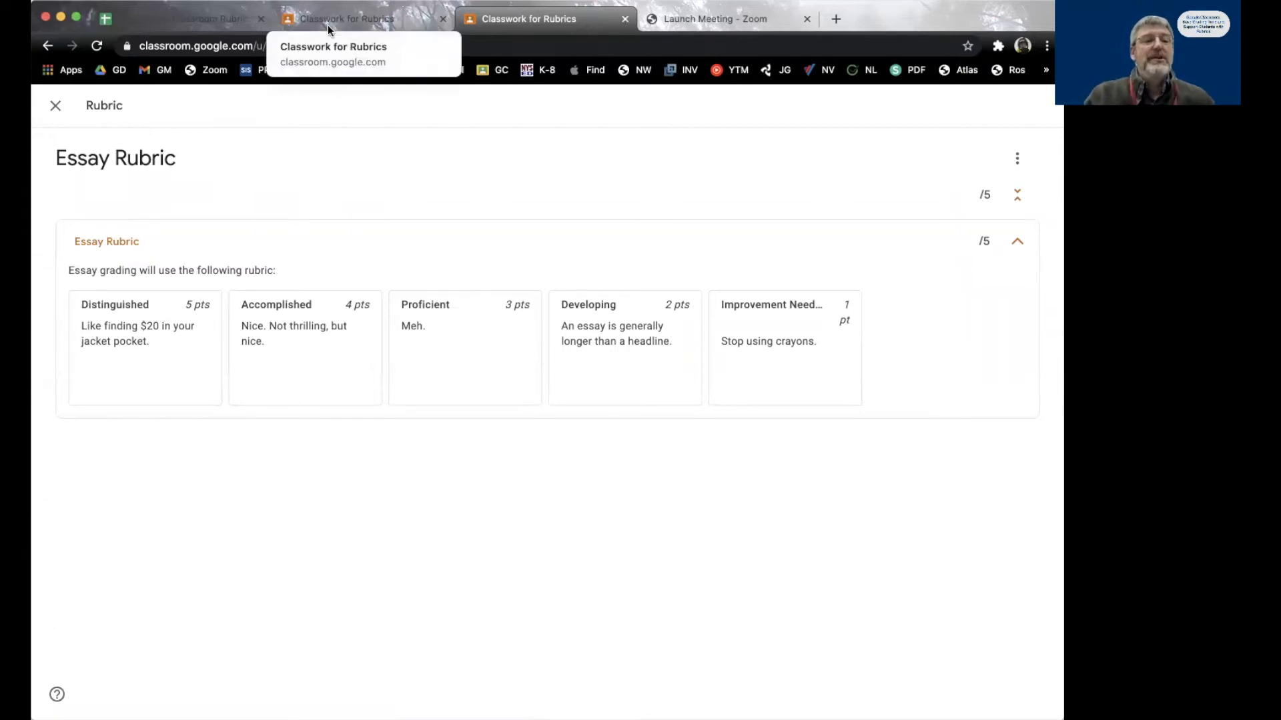
click(56, 107)
Go to the Google Classroom 101 class's classwork and open the first Rubrics draft assignment for editing
click(59, 109)
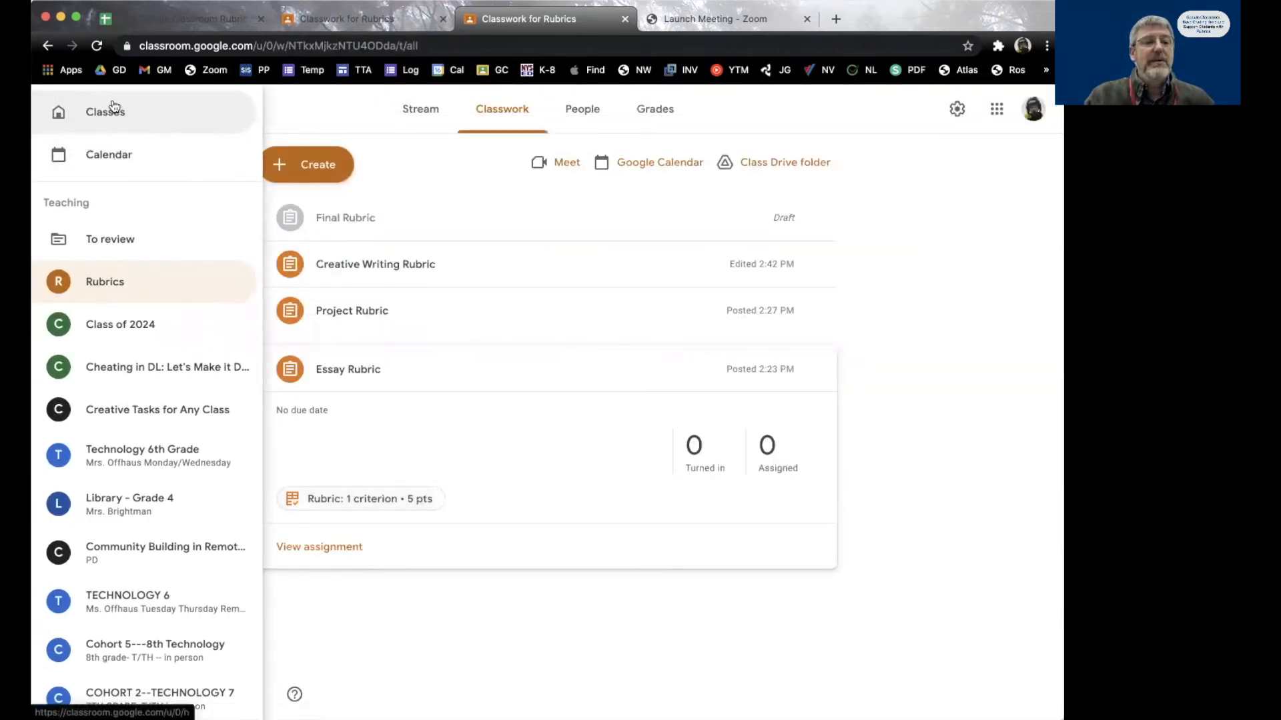
click(122, 111)
scroll(534, 361, down, 5)
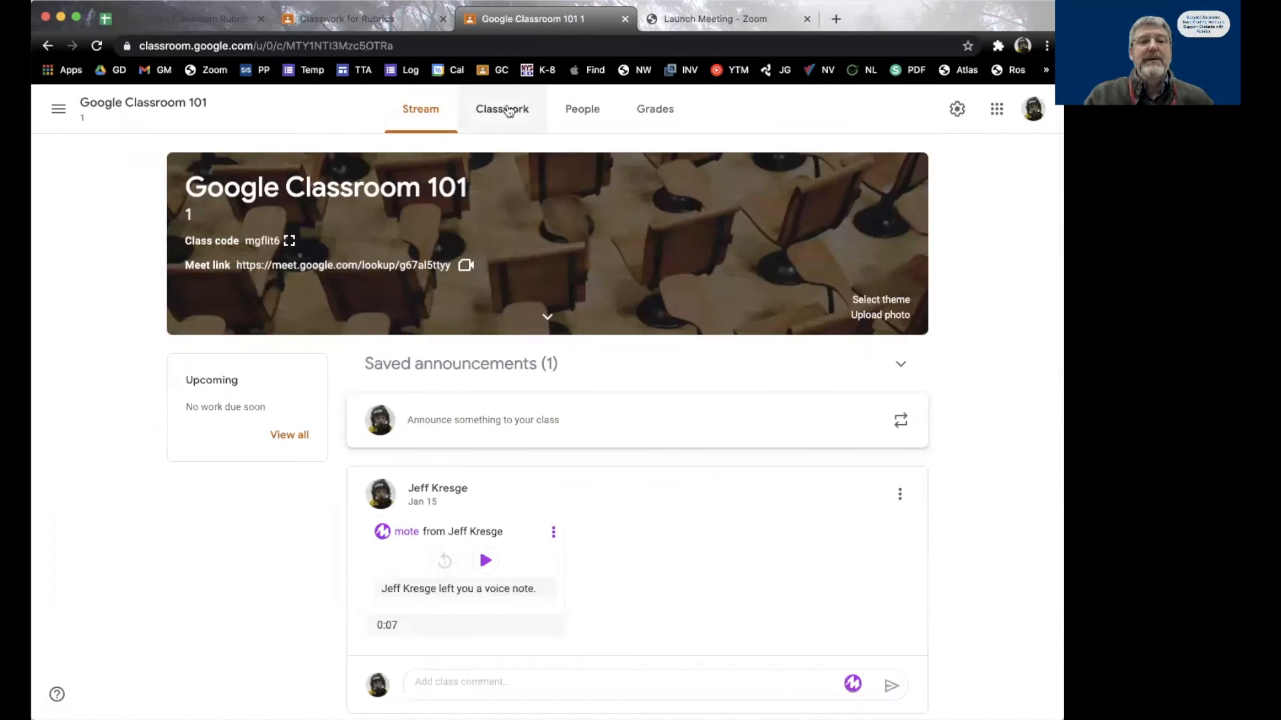
click(502, 109)
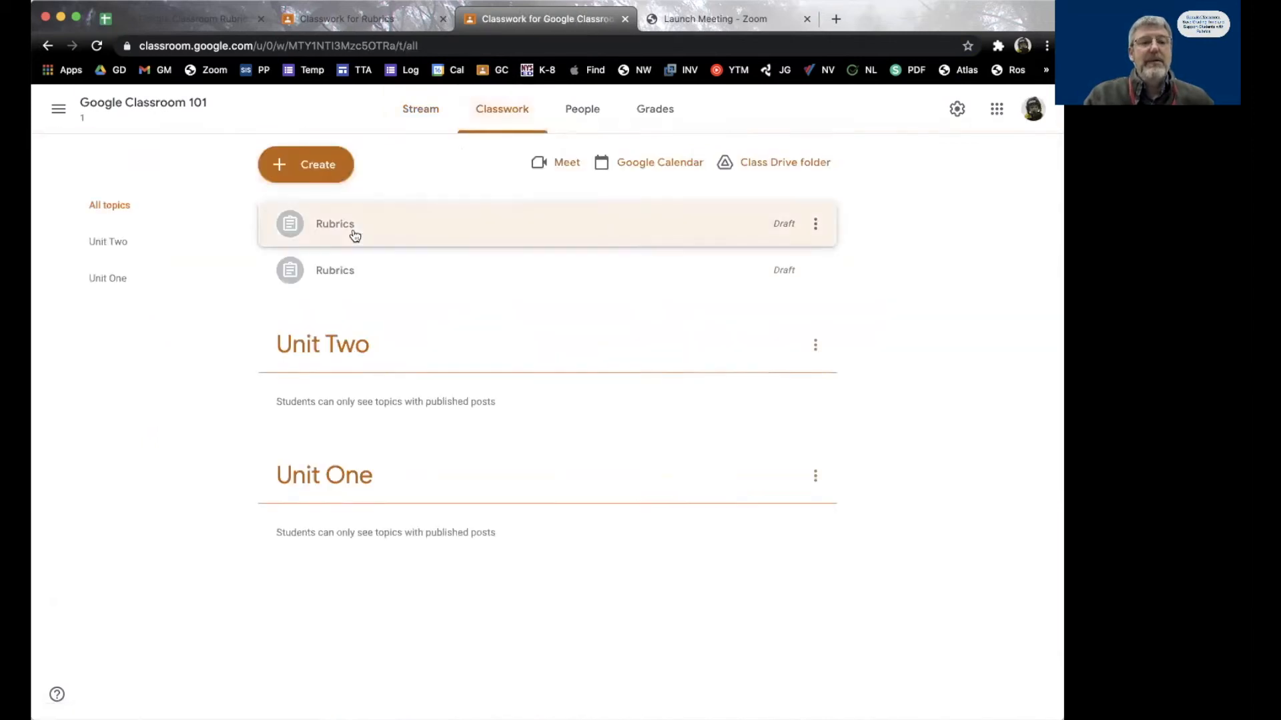
click(354, 235)
click(333, 318)
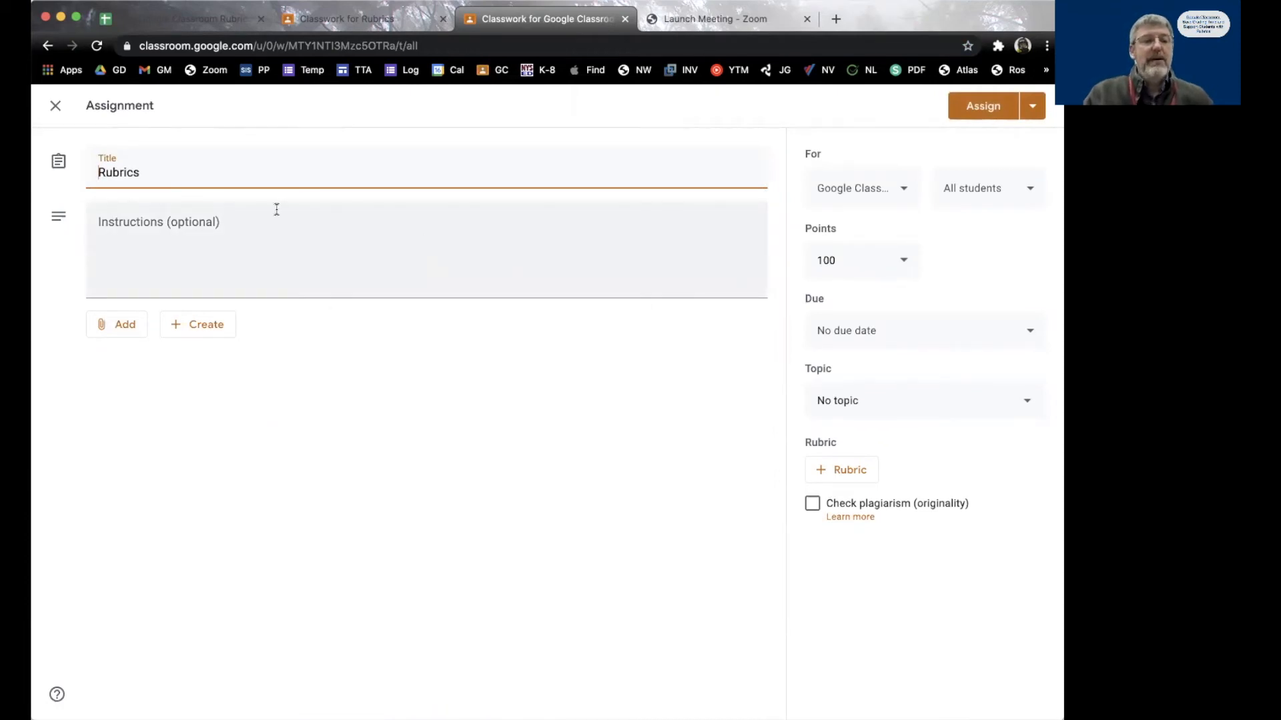
Replace the draft assignment's title with "Project"
drag(146, 173, 64, 171)
text(Test)
key(BackSpace)
key(BackSpace)
key(BackSpace)
key(BackSpace)
text(Progject)
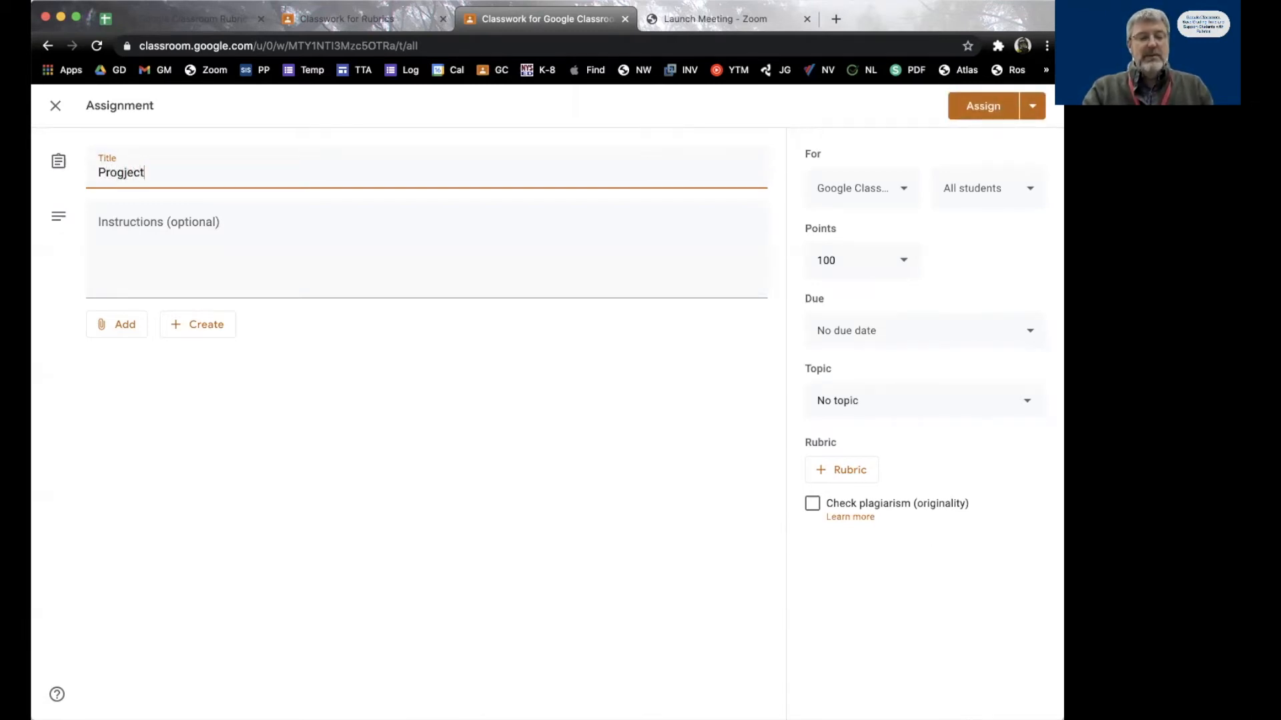
click(124, 172)
key(BackSpace)
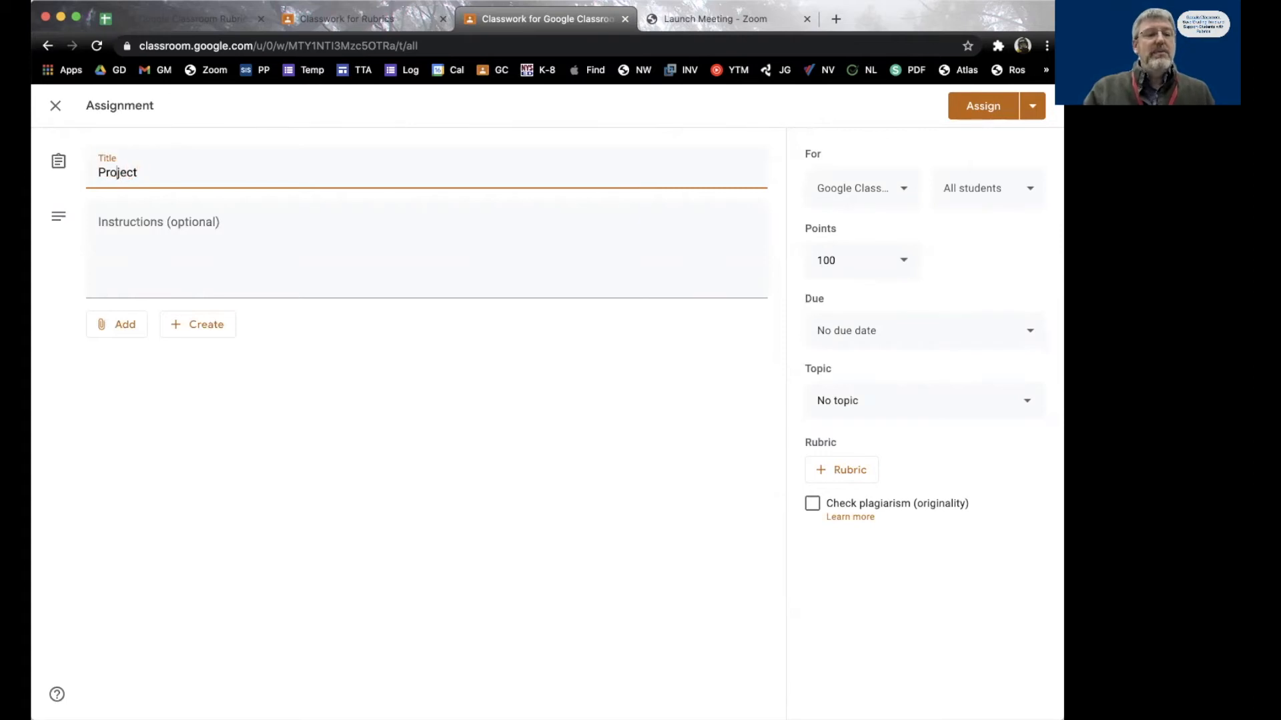
Reuse the Project Rubric from the Rubrics class in the Project assignment and check the attached rubric
click(831, 468)
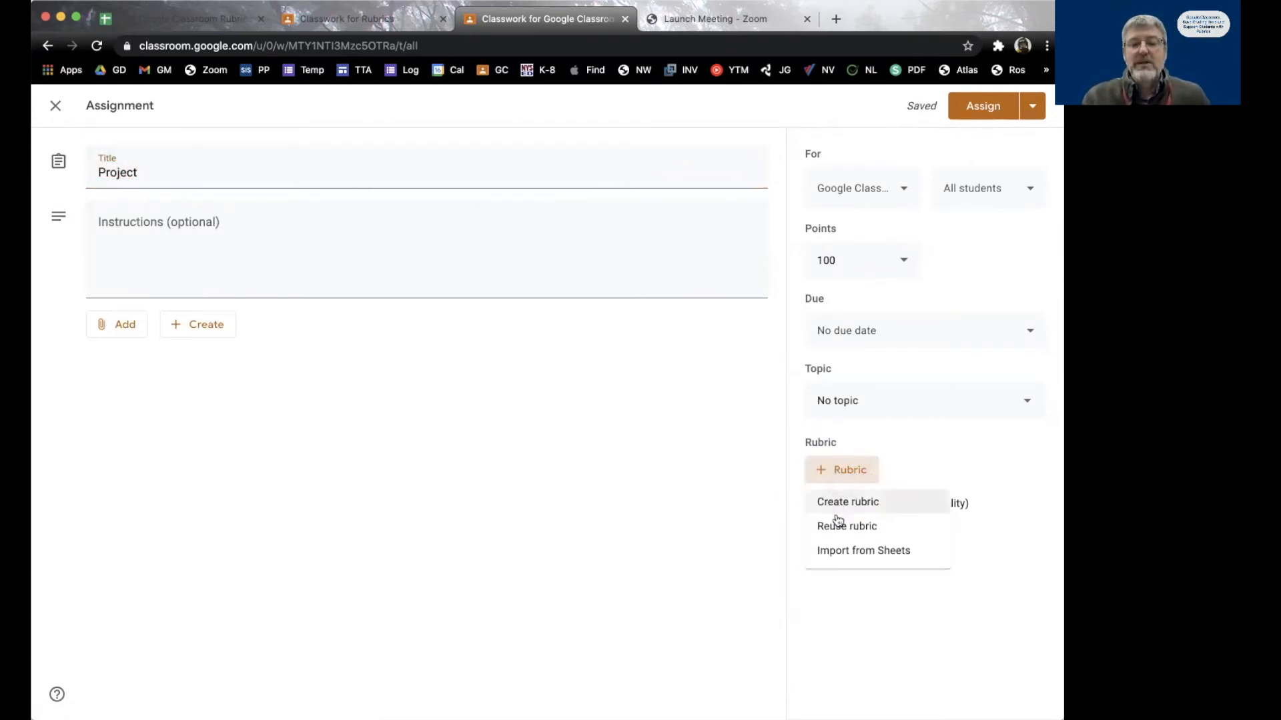
click(836, 527)
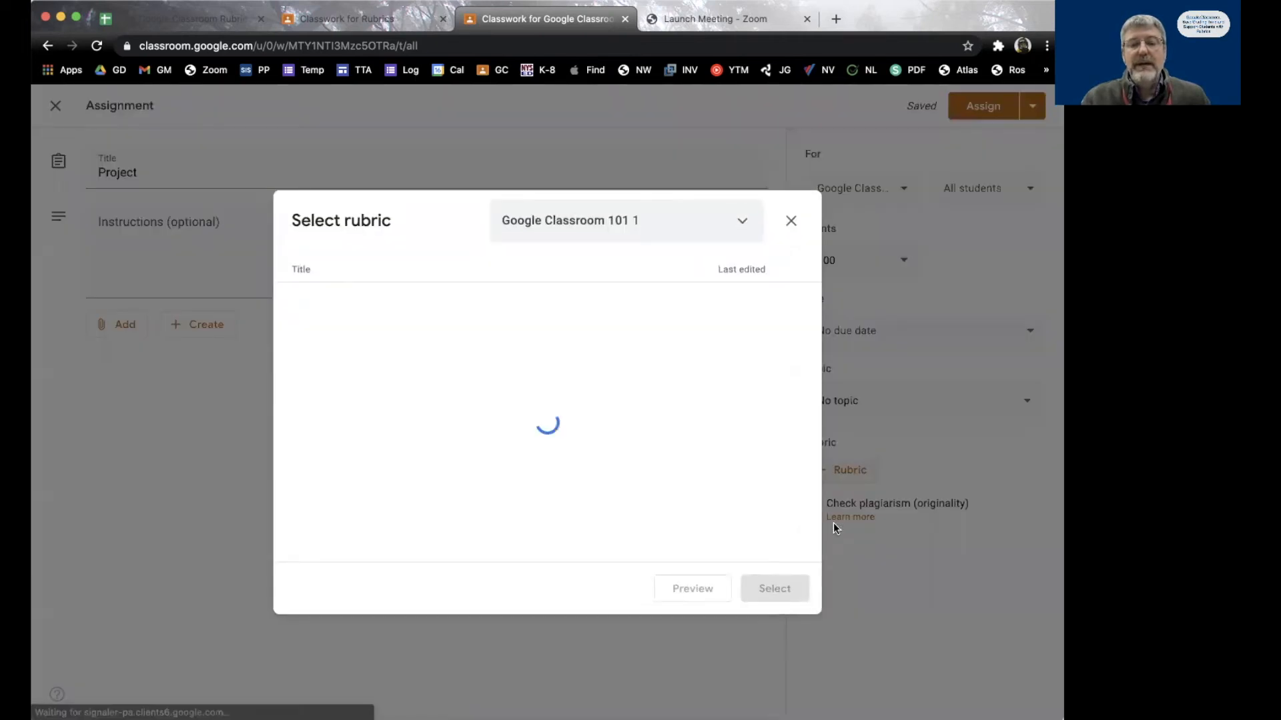
click(680, 228)
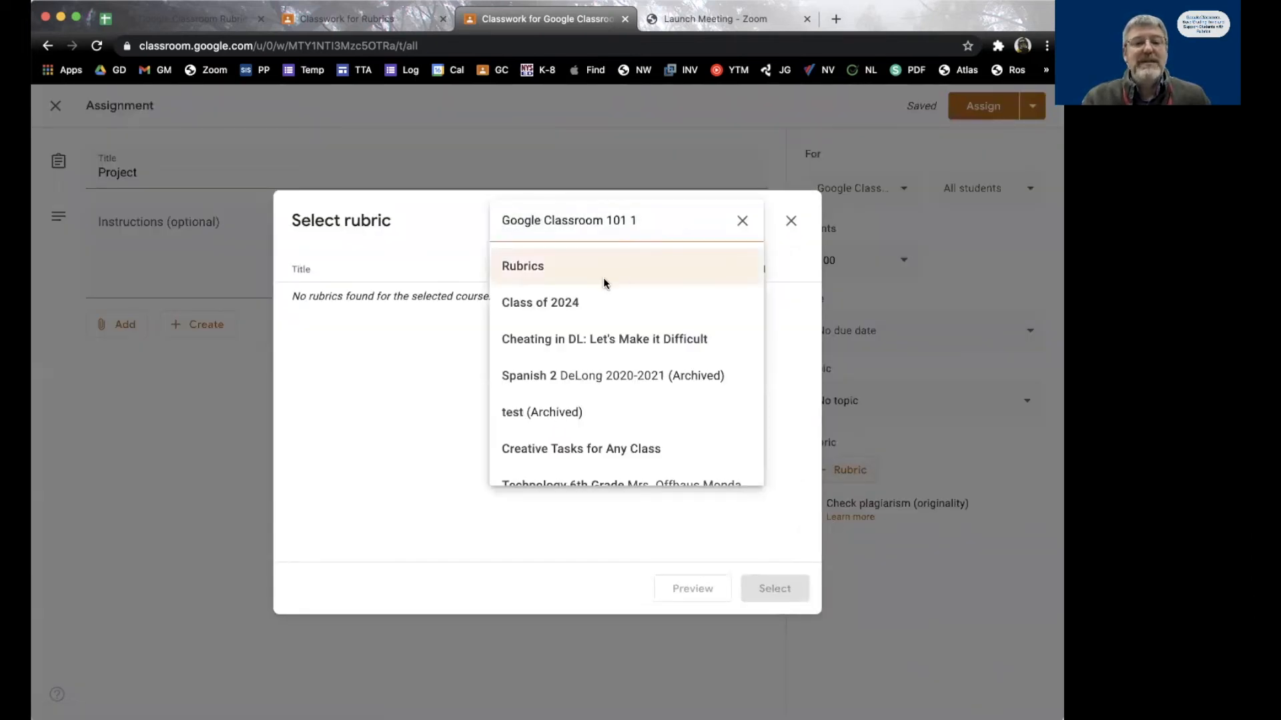
click(550, 266)
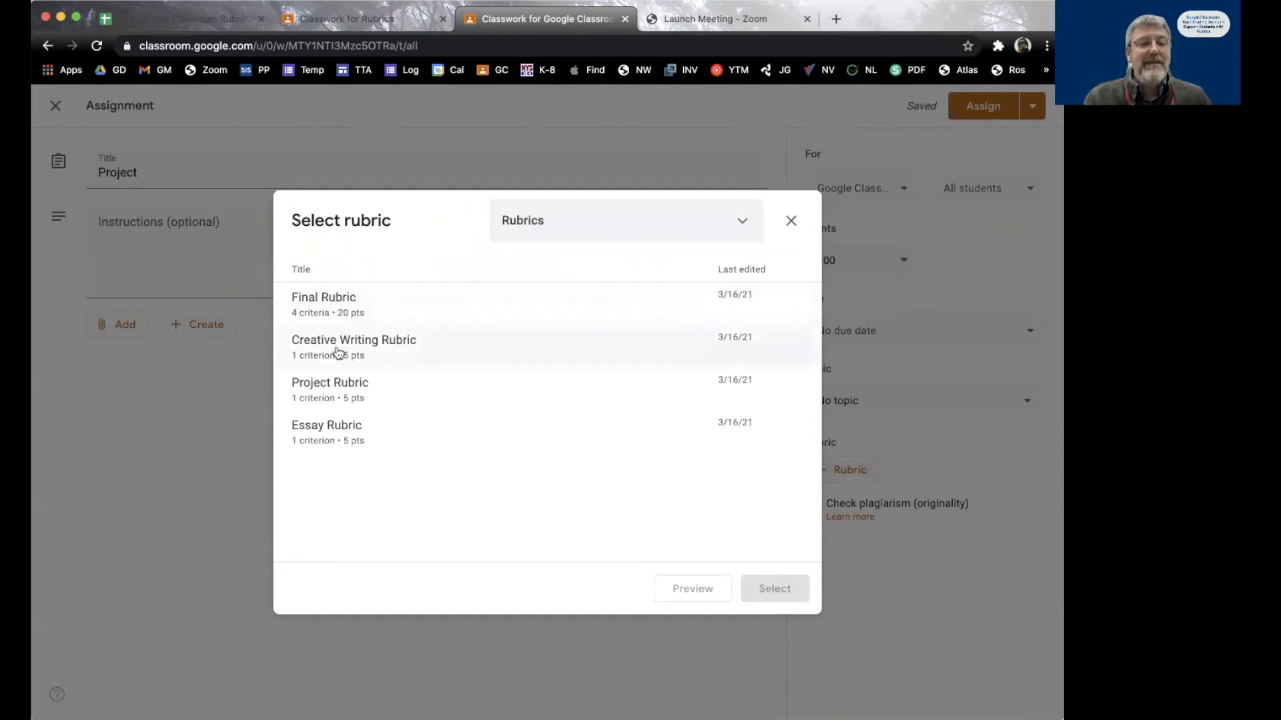
click(334, 403)
click(786, 589)
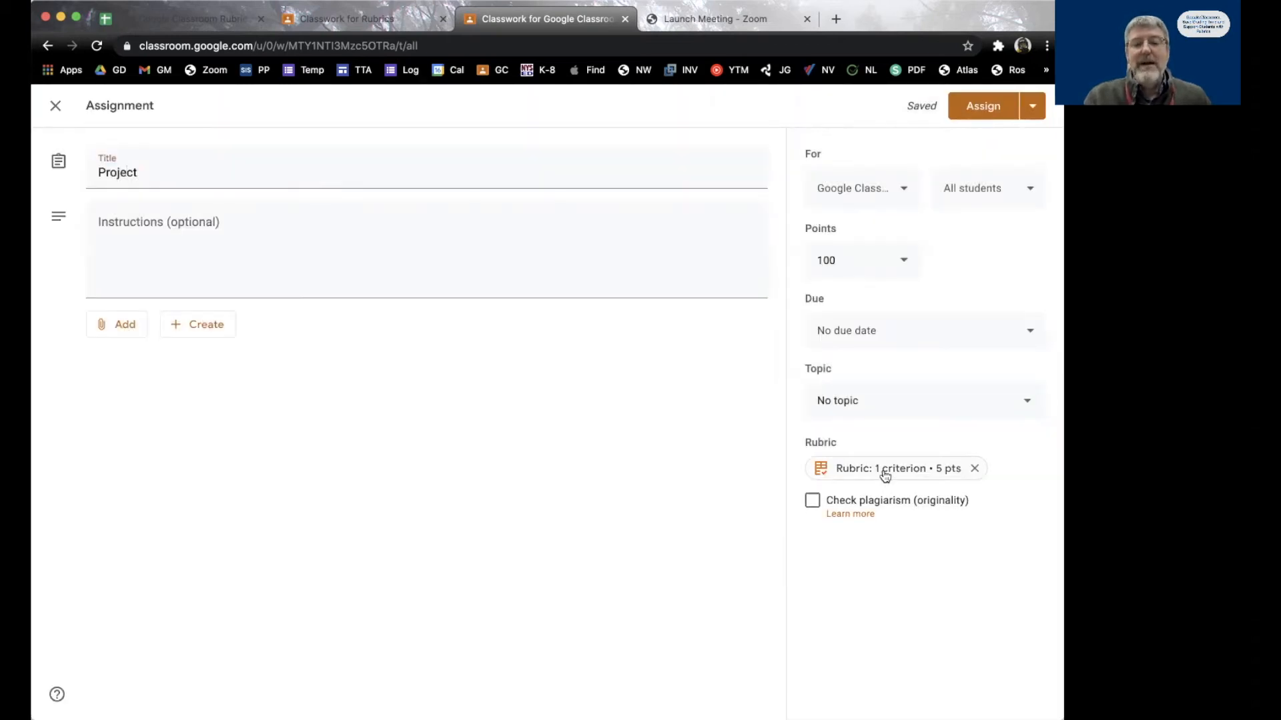
click(884, 473)
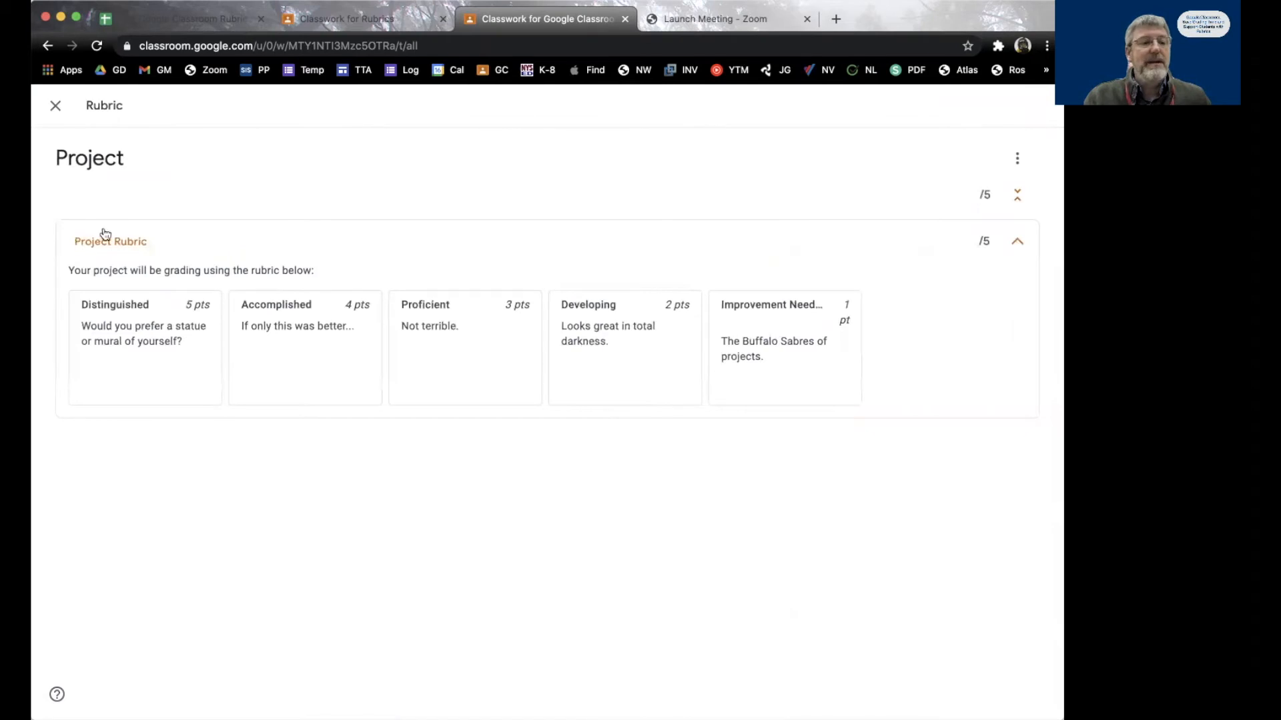
click(55, 105)
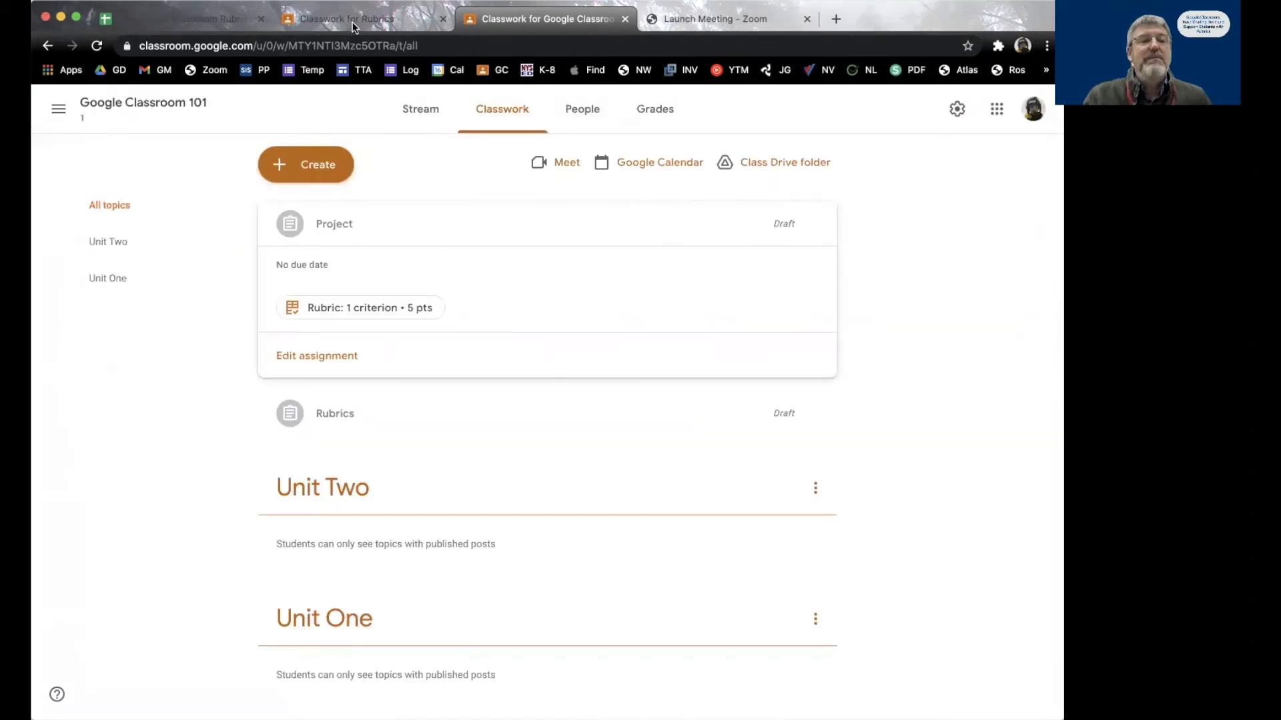
Go to the Rubrics class and show its list of teachers and students
click(101, 107)
click(60, 112)
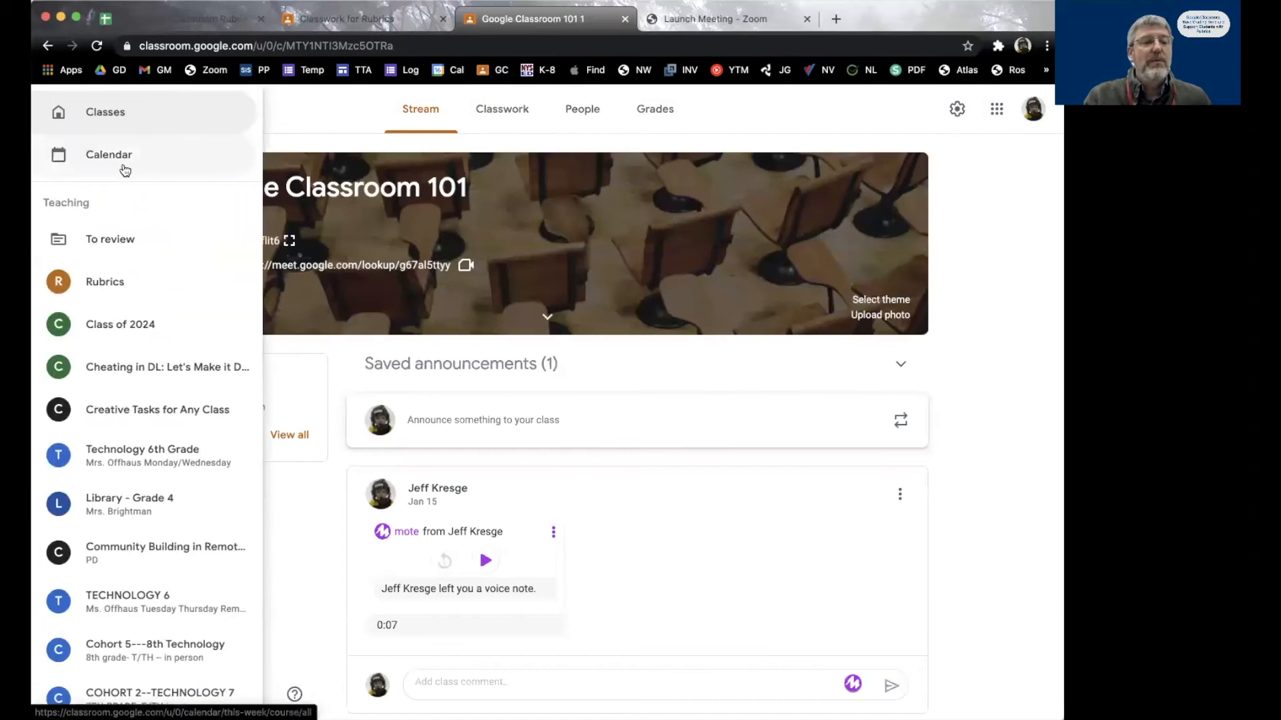
click(140, 120)
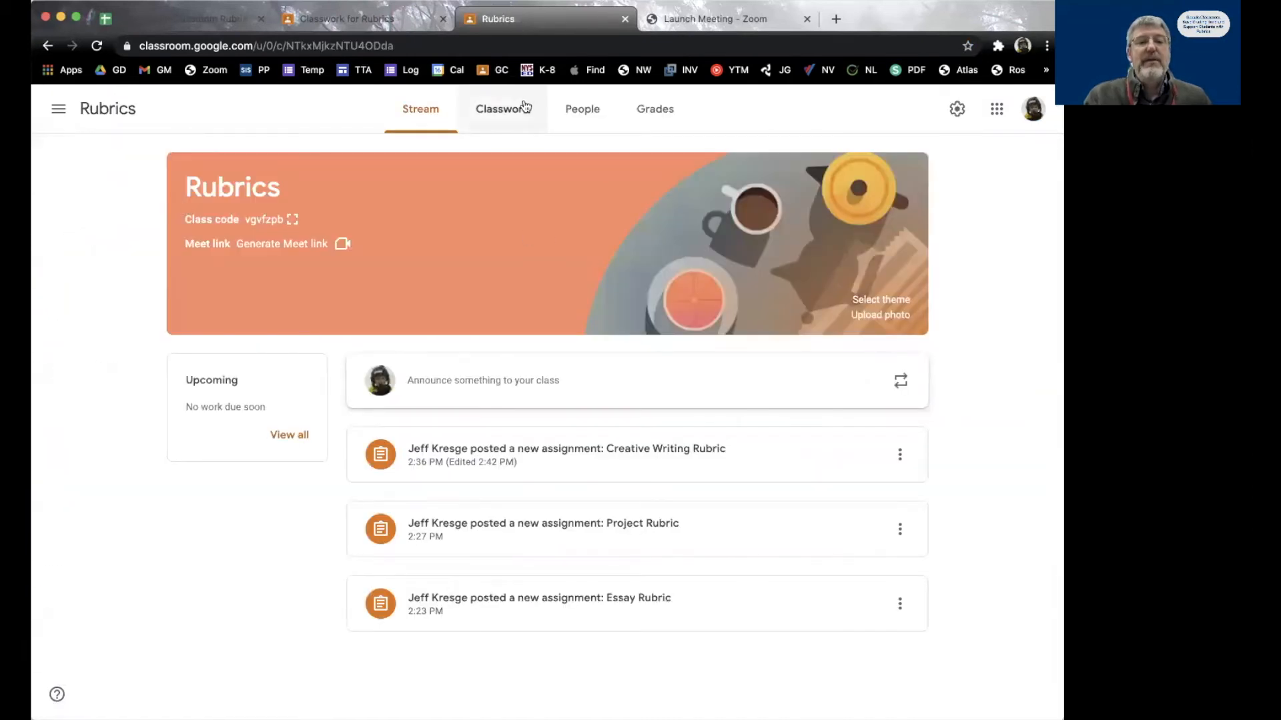
click(570, 114)
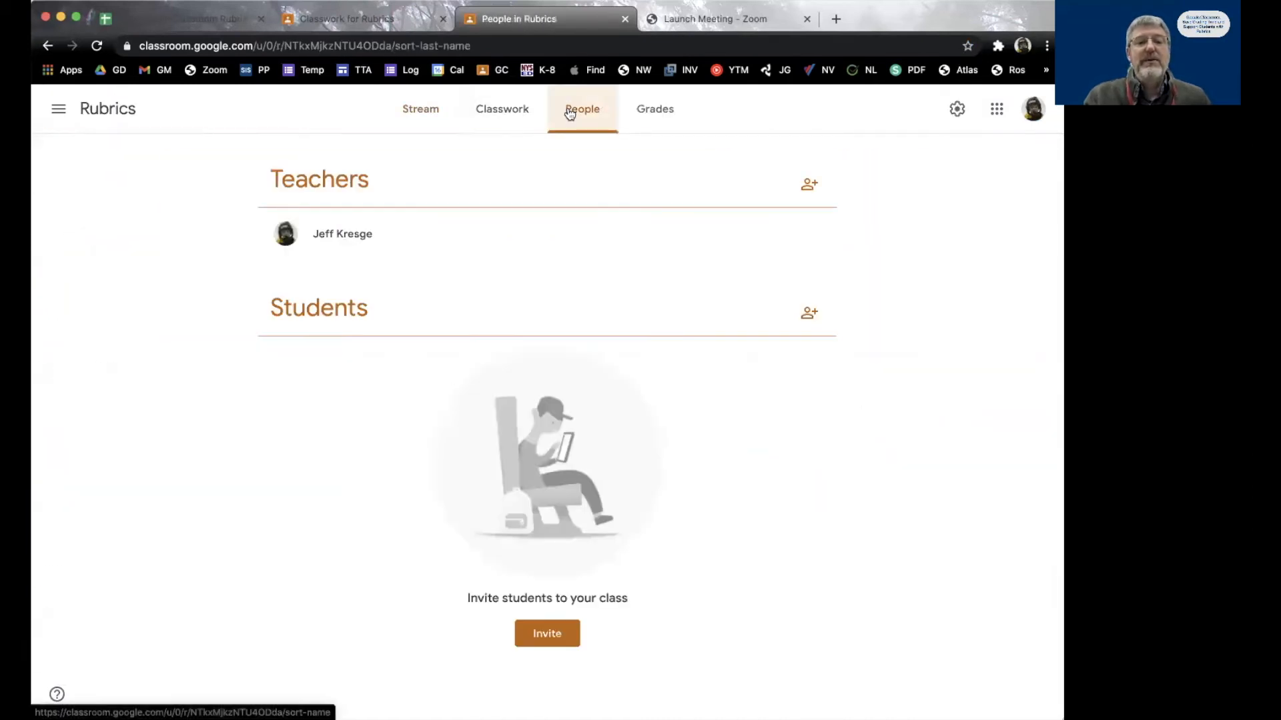
Invite a colleague to the Rubrics class as a teacher, searching by the colleague's first name
click(809, 184)
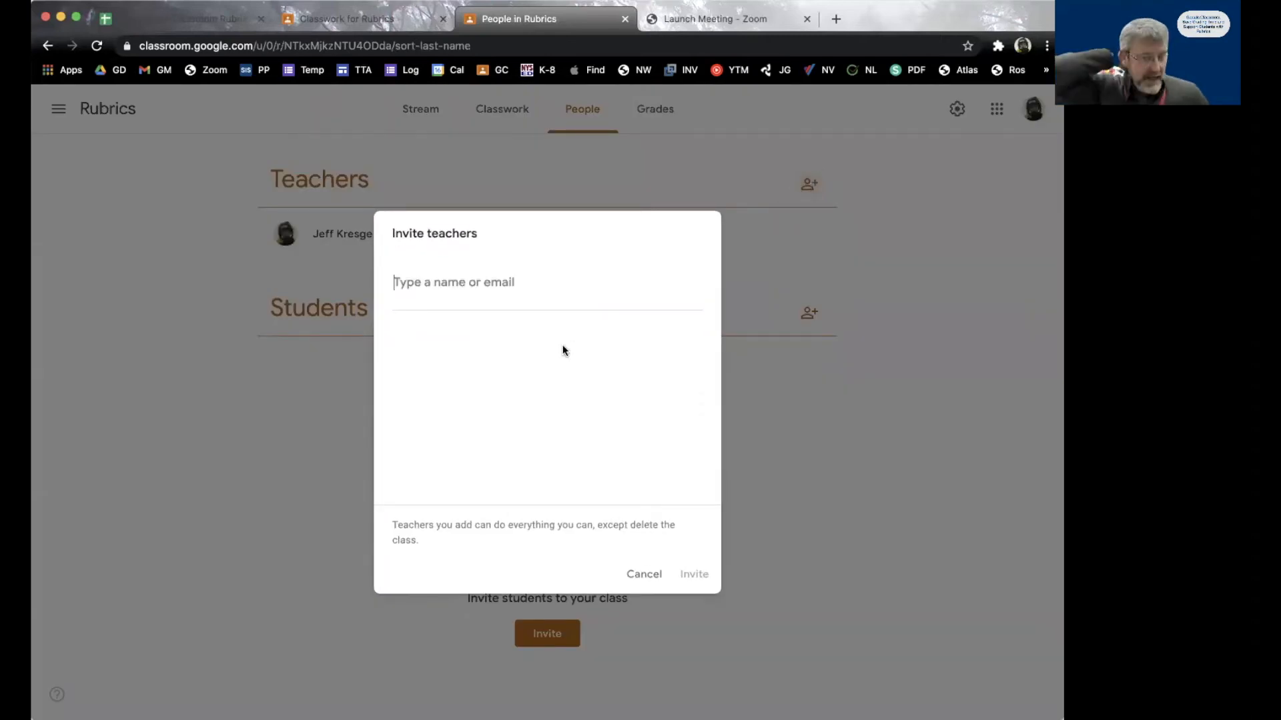
text(jason)
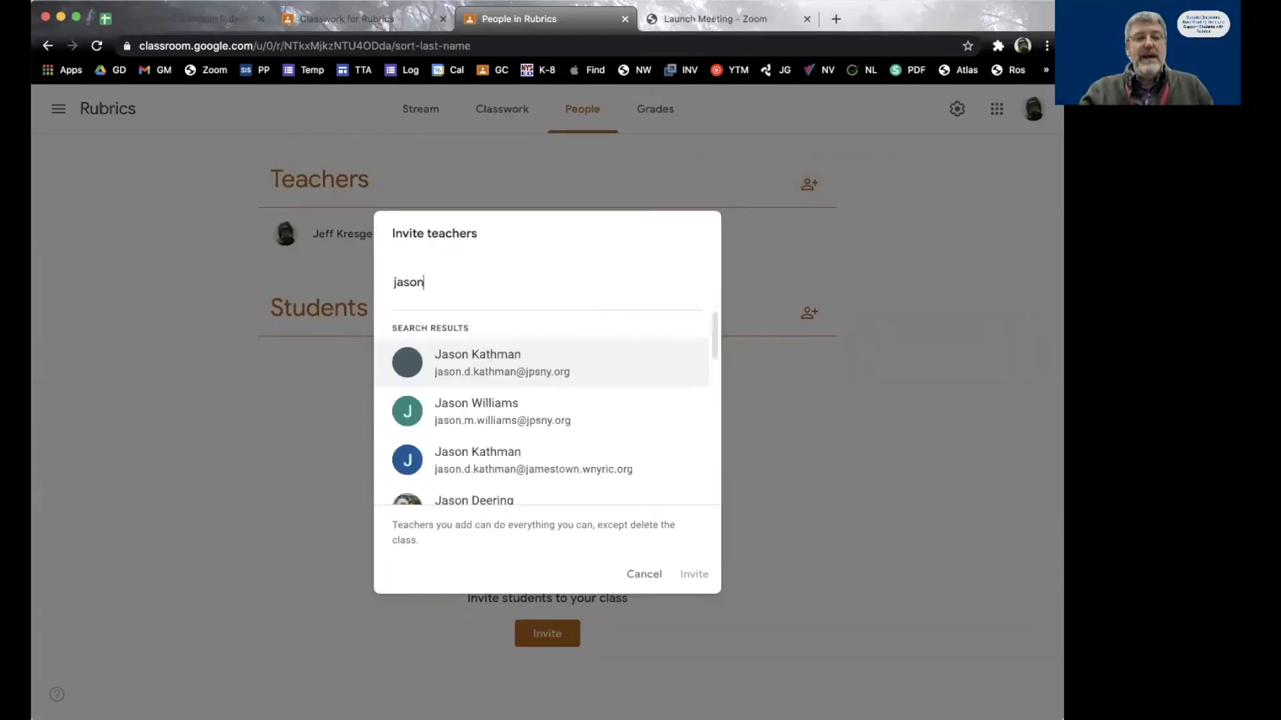
click(492, 370)
click(687, 576)
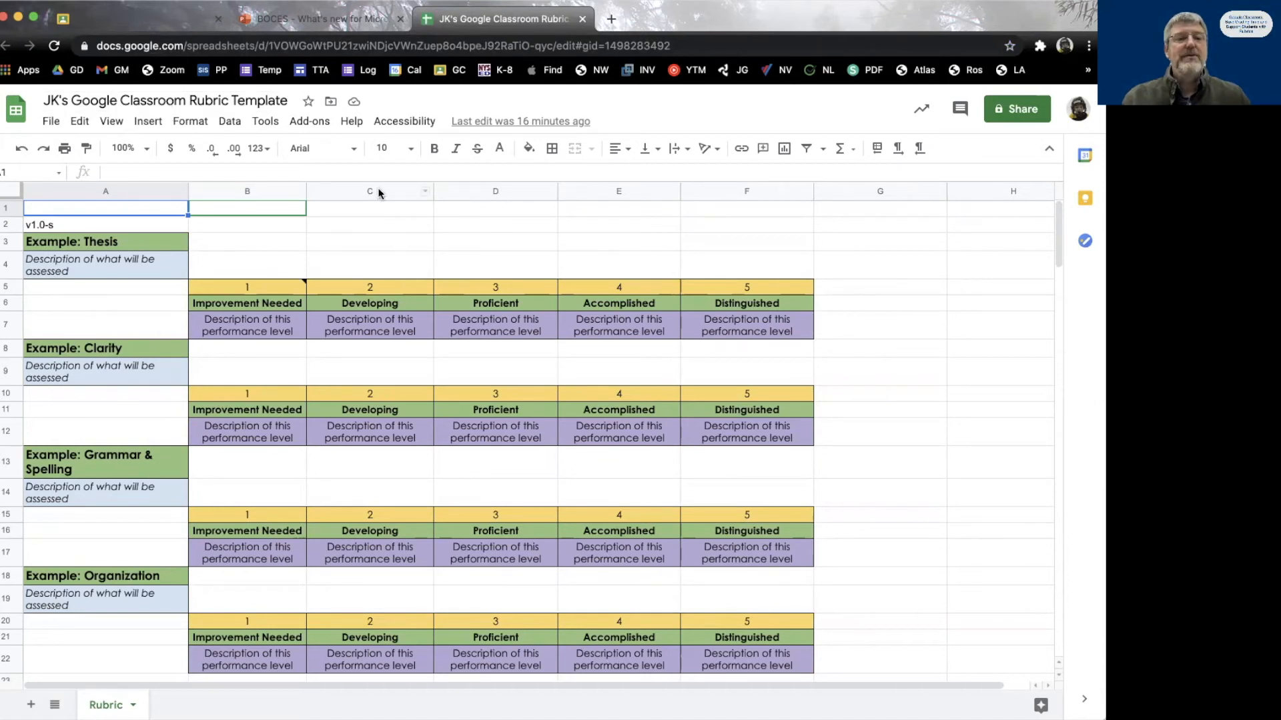
Import the JK's Google Classroom Rubric Template spreadsheet as the Test Assignment's rubric and look through the imported criteria
click(187, 19)
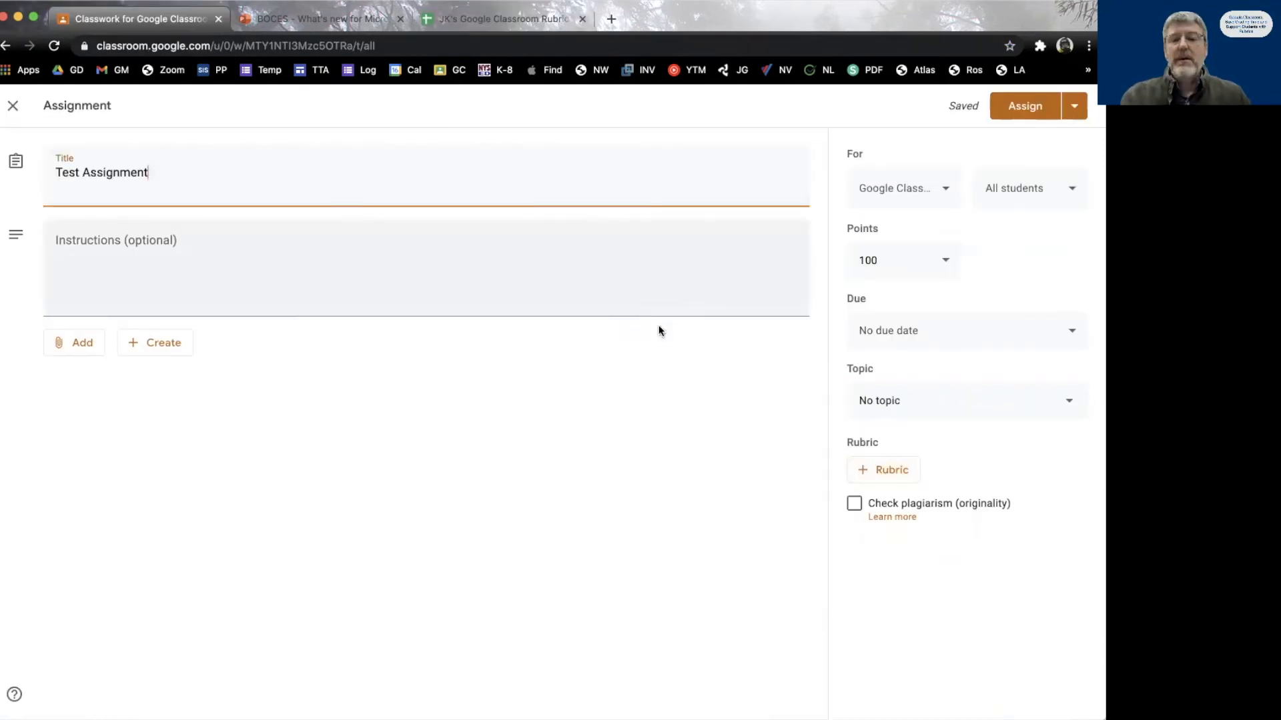
click(895, 472)
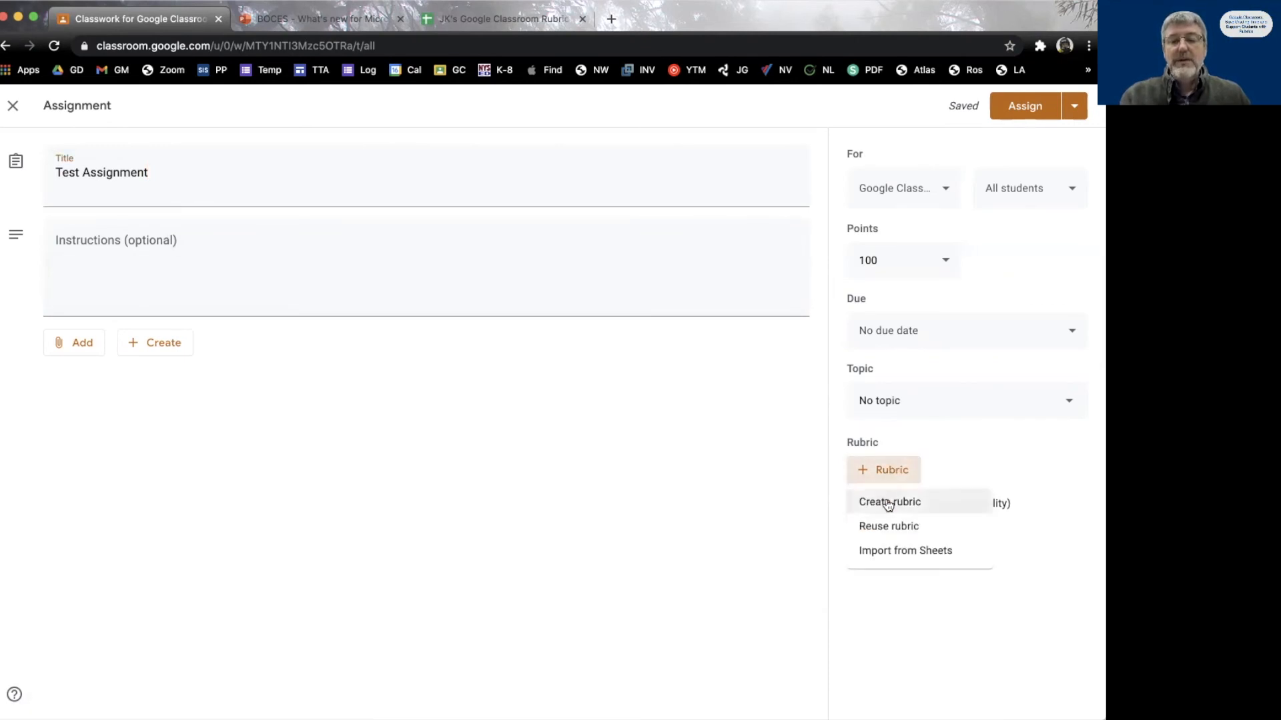
click(889, 550)
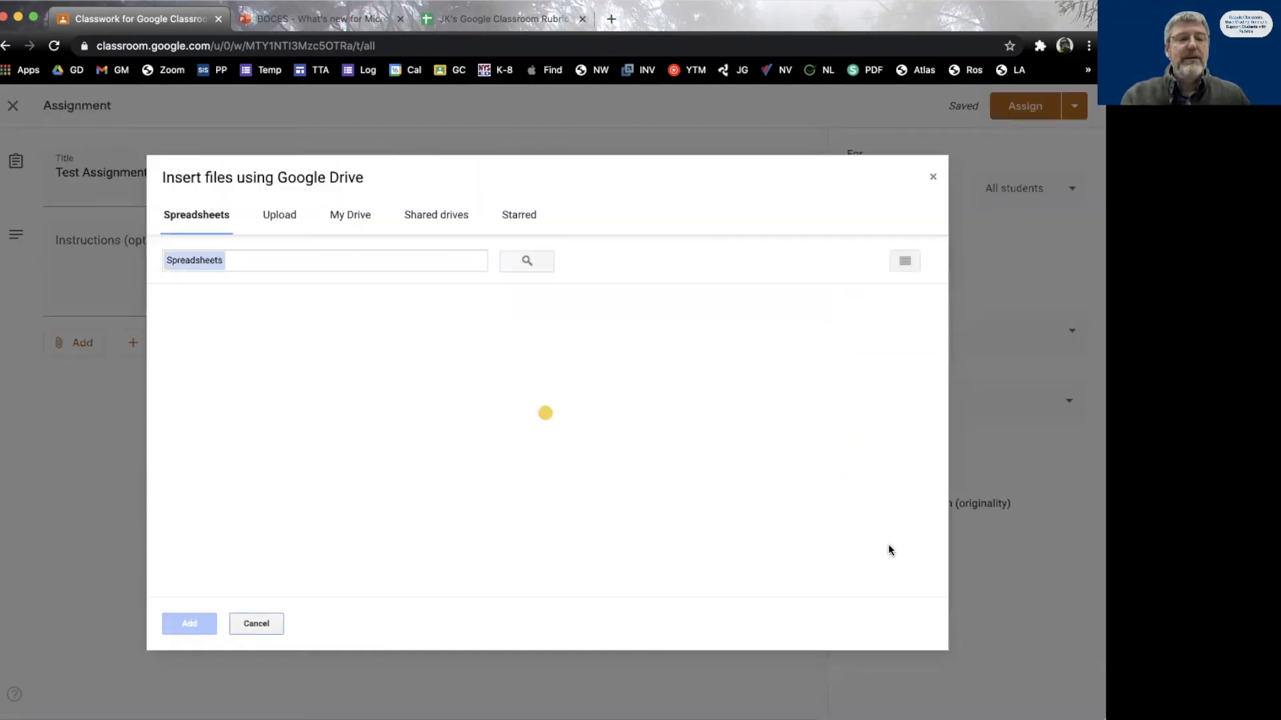
click(259, 376)
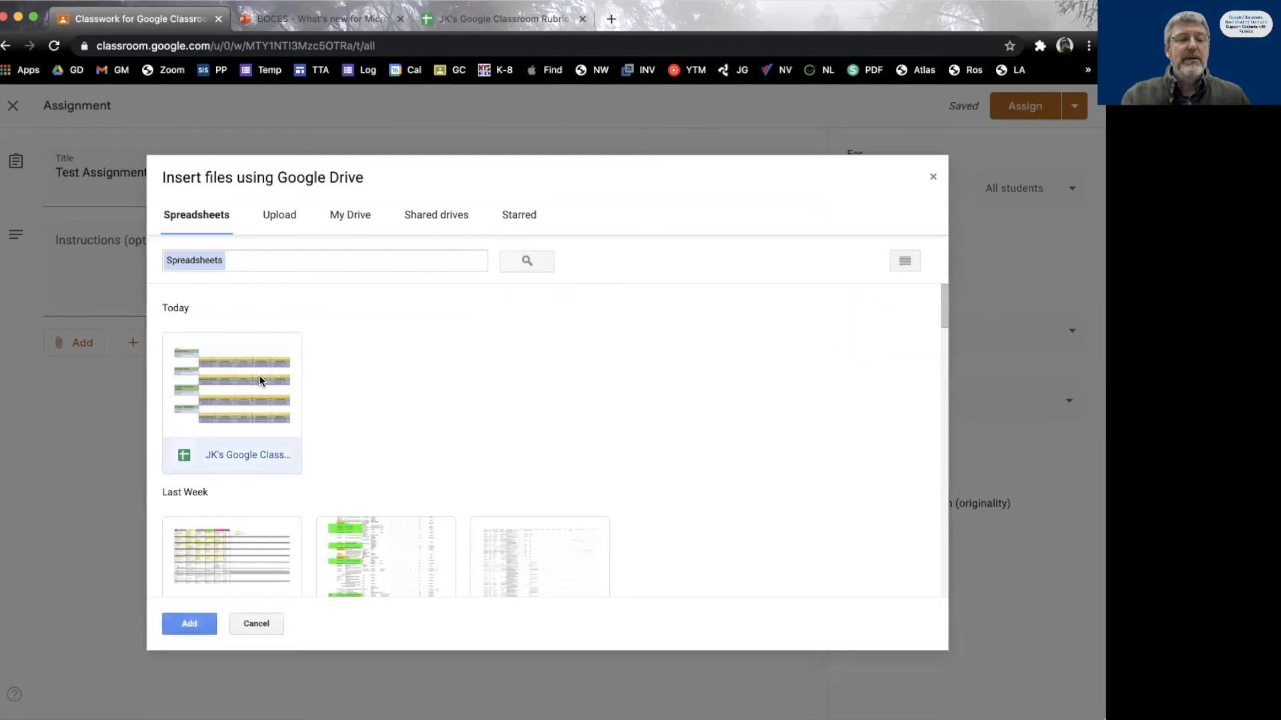
click(185, 629)
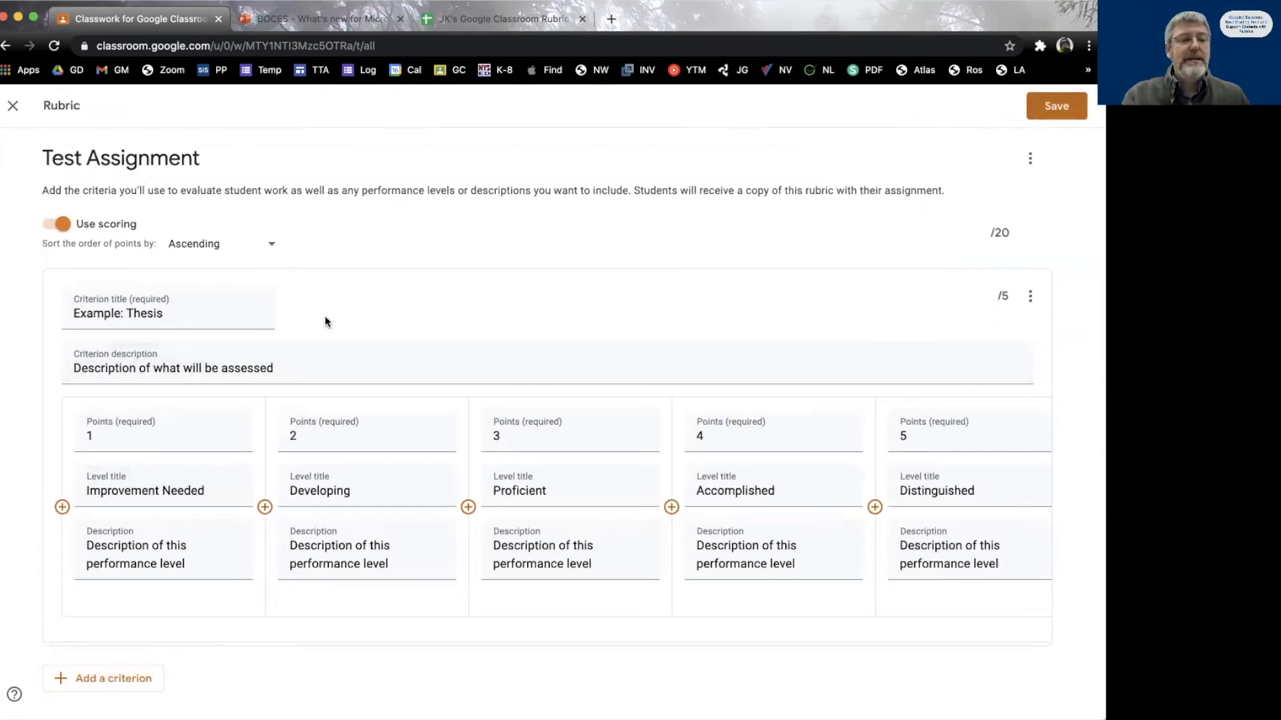
scroll(342, 316, down, 5)
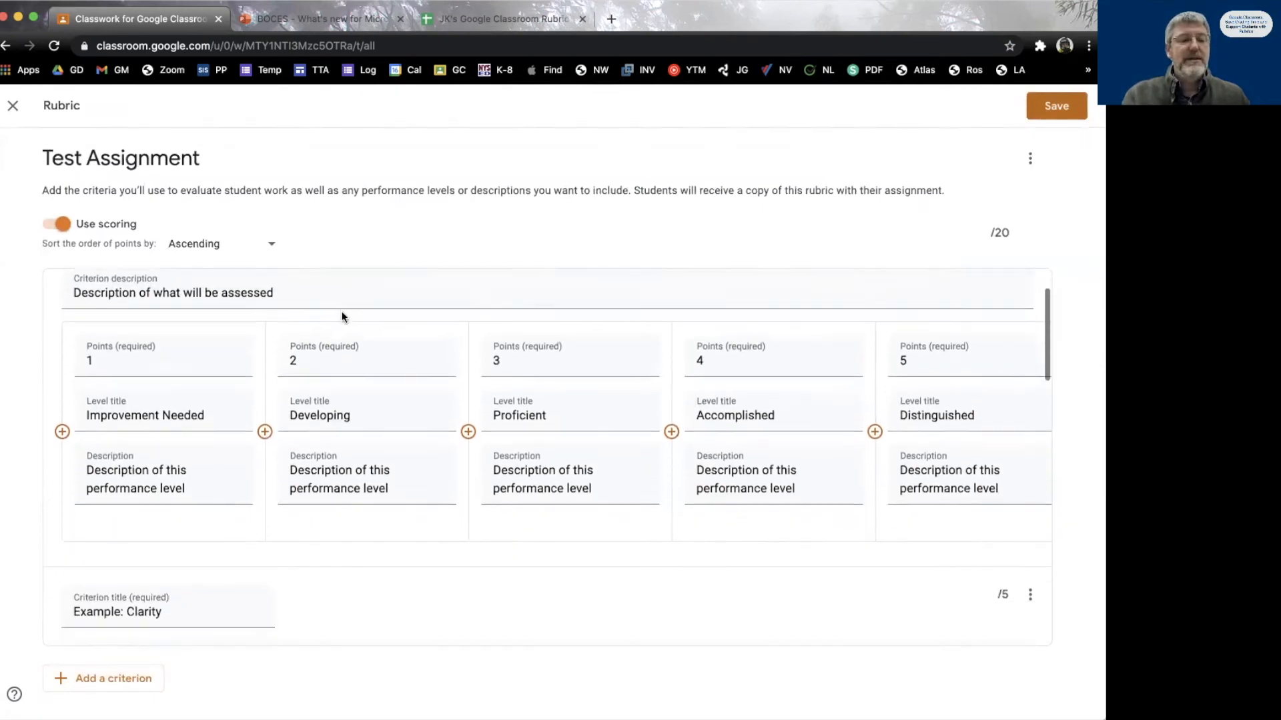
scroll(445, 373, down, 5)
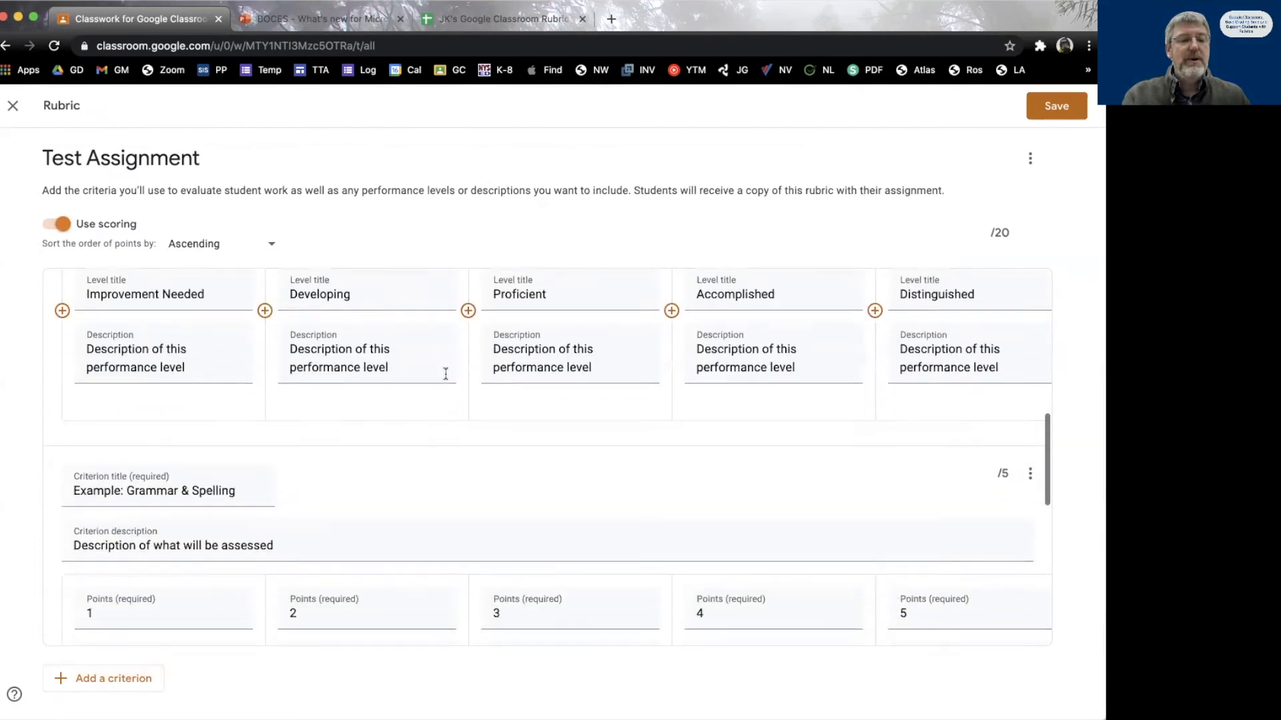
scroll(410, 506, down, 3)
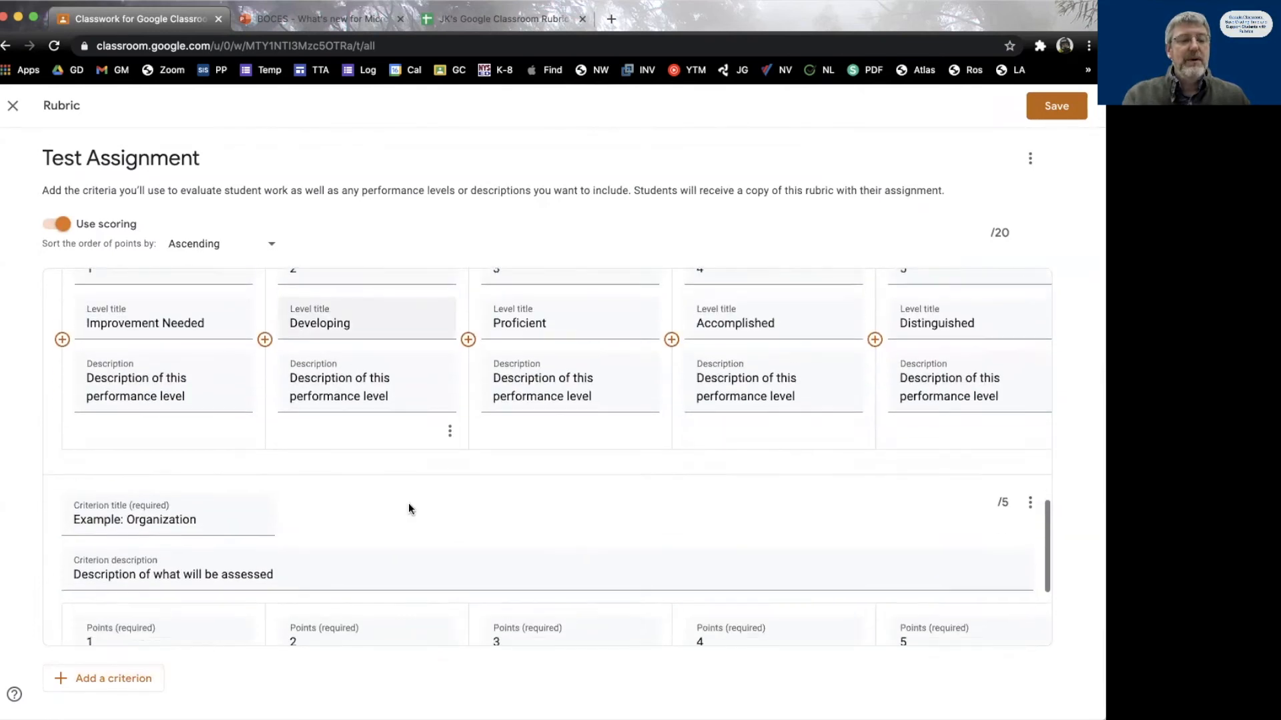
scroll(385, 514, up, 8)
scroll(384, 507, up, 5)
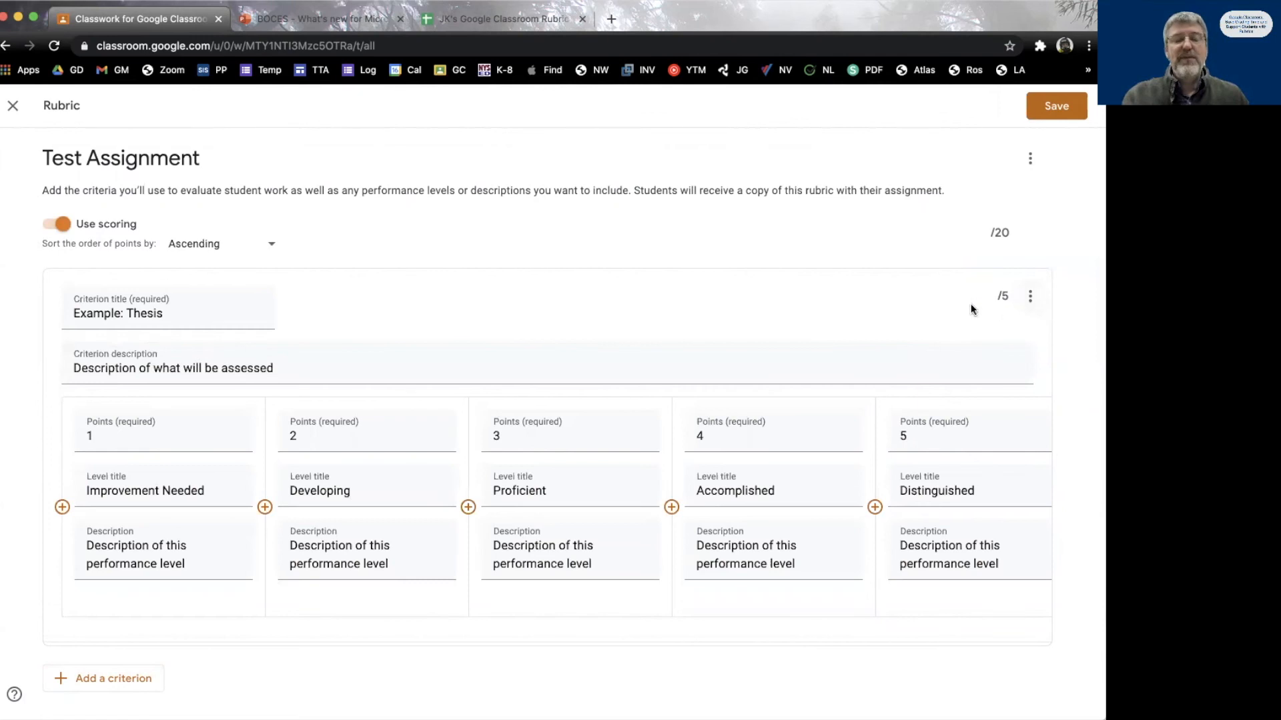
Delete the Clarity, Organization, and Grammar & Spelling criteria from the Test Assignment rubric
scroll(813, 351, down, 6)
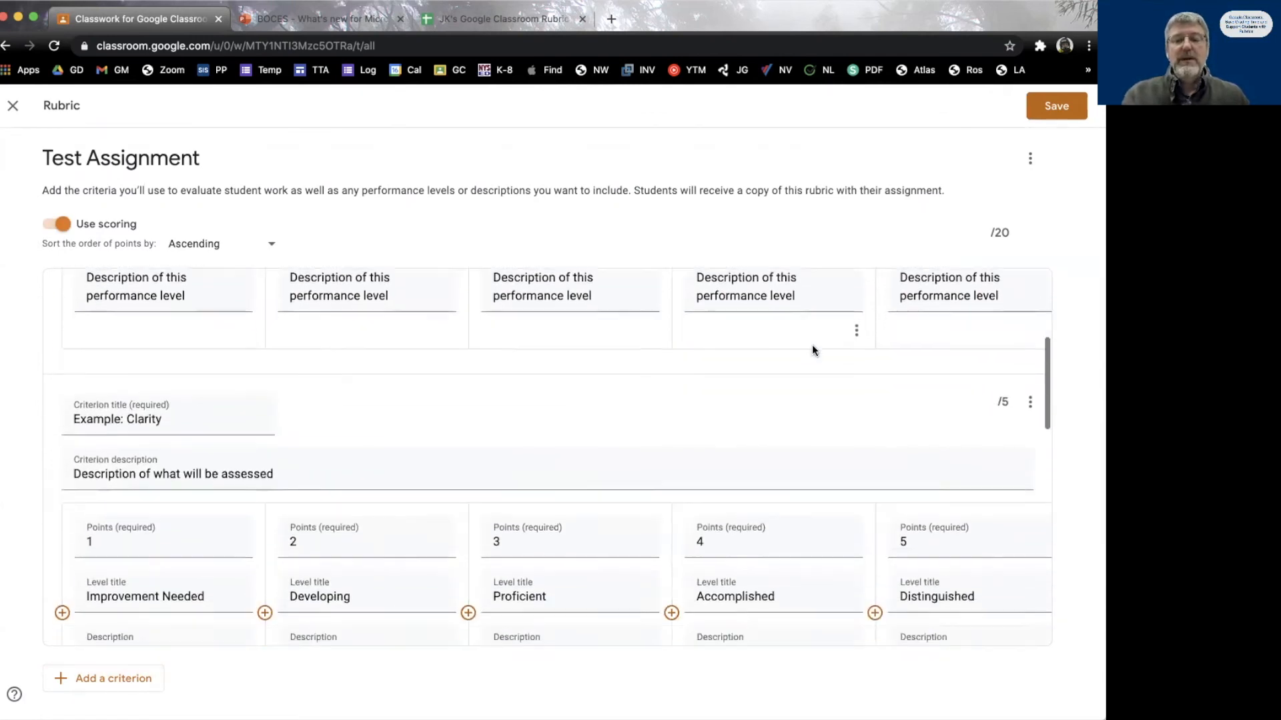
click(1032, 312)
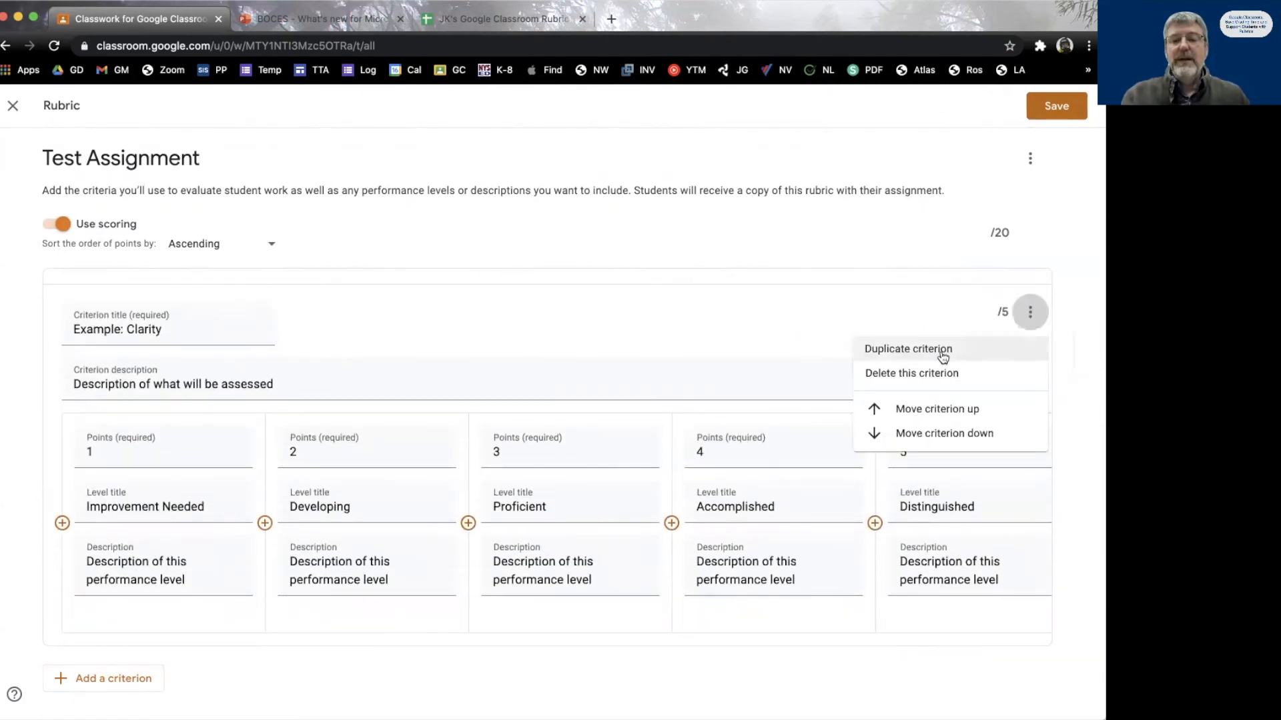
click(939, 375)
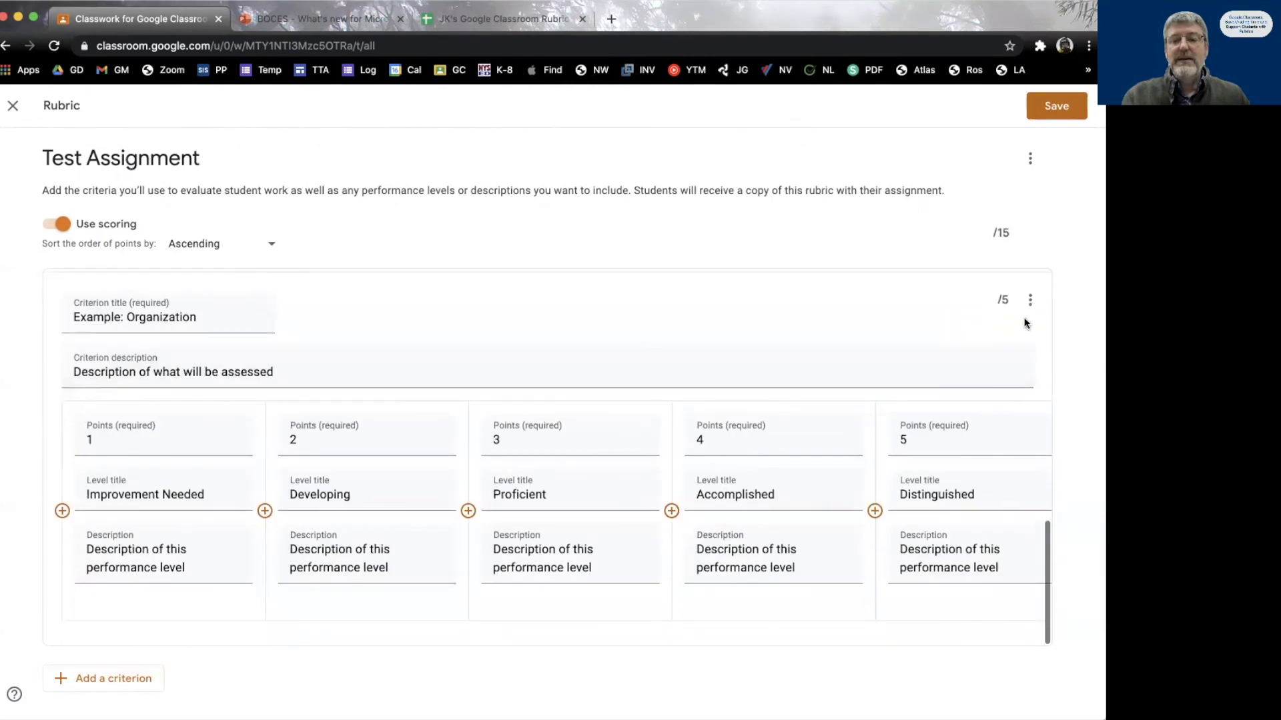
click(1031, 300)
click(973, 364)
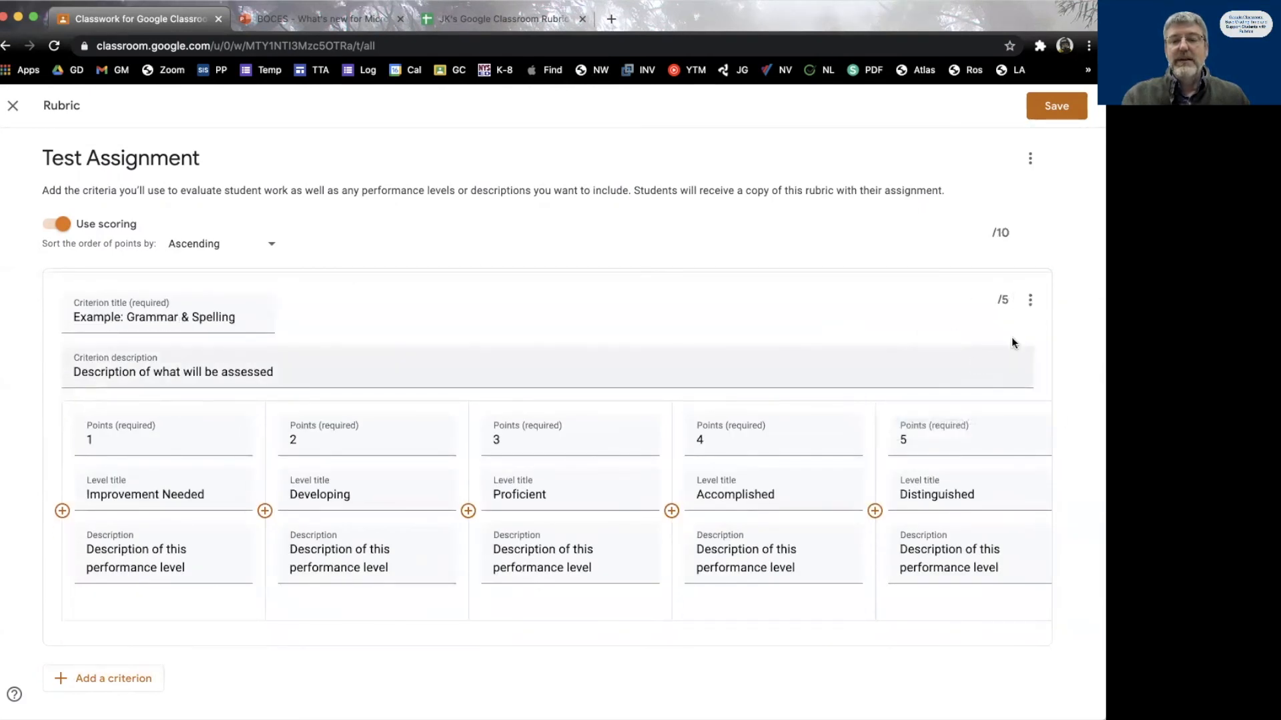
click(1032, 306)
click(959, 361)
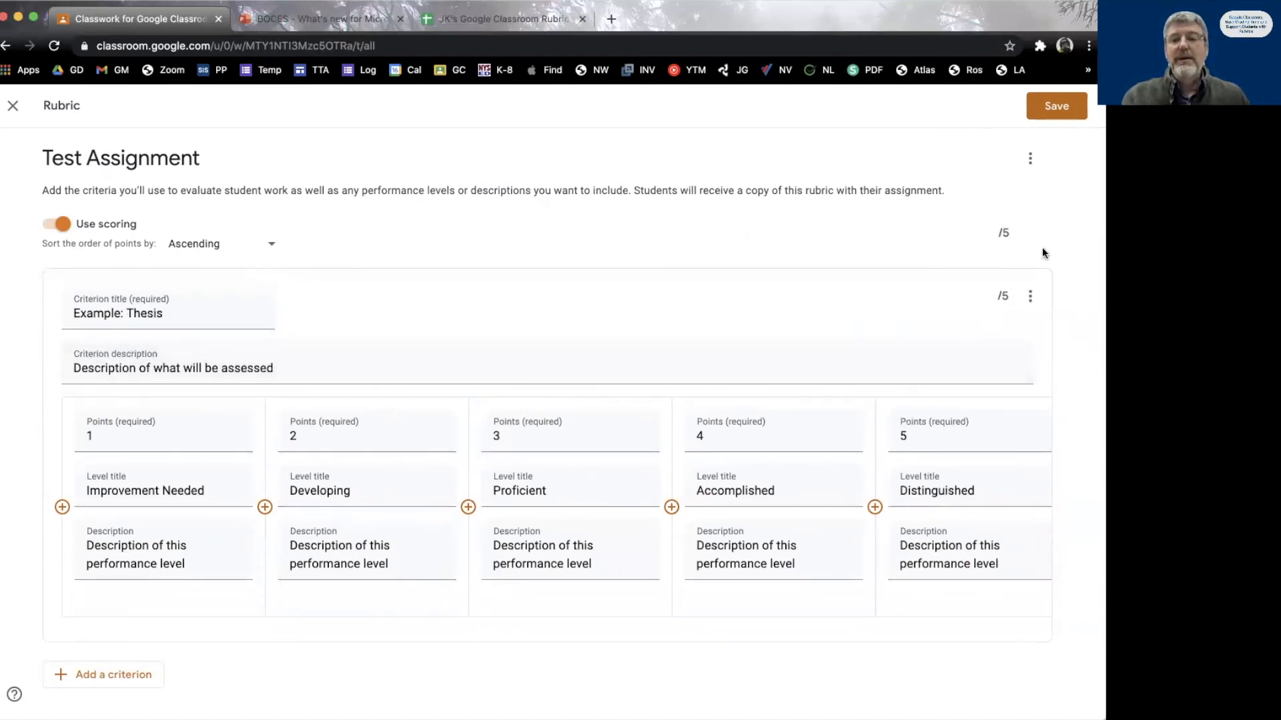
Replace the remaining Thesis criterion's title with "My Rubric"
drag(168, 314, 44, 323)
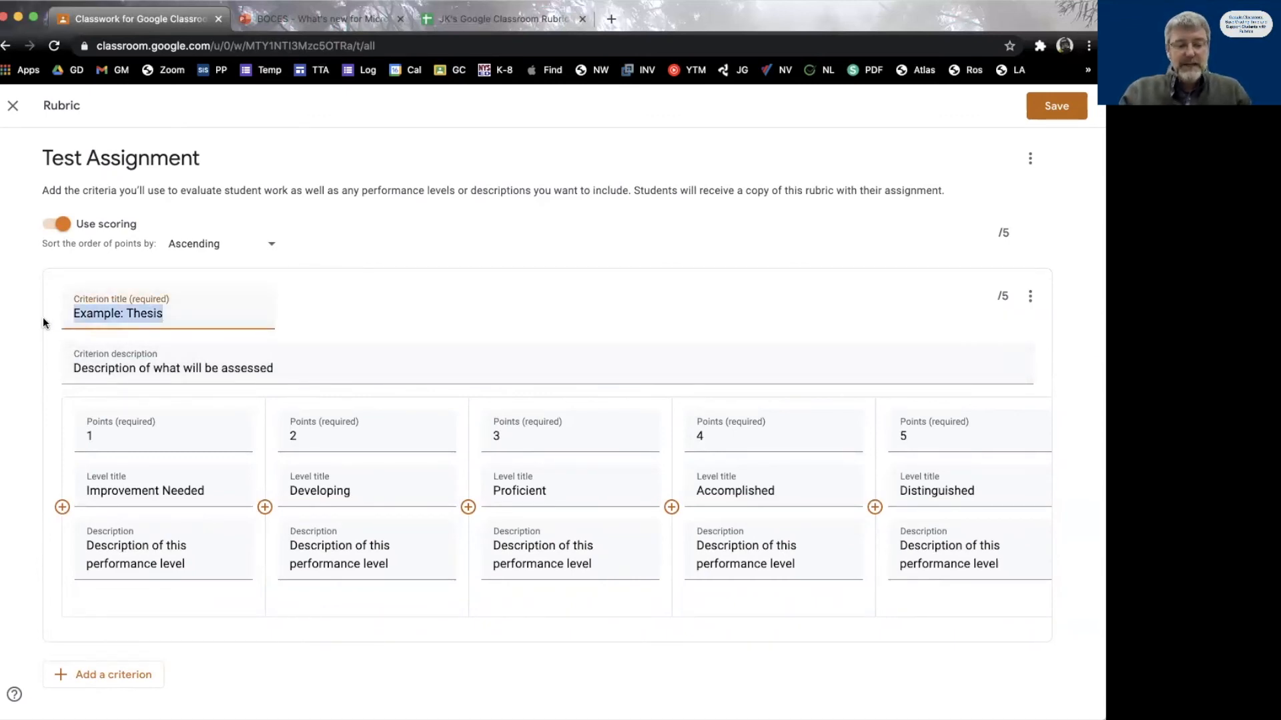
text(My Rubric)
click(306, 369)
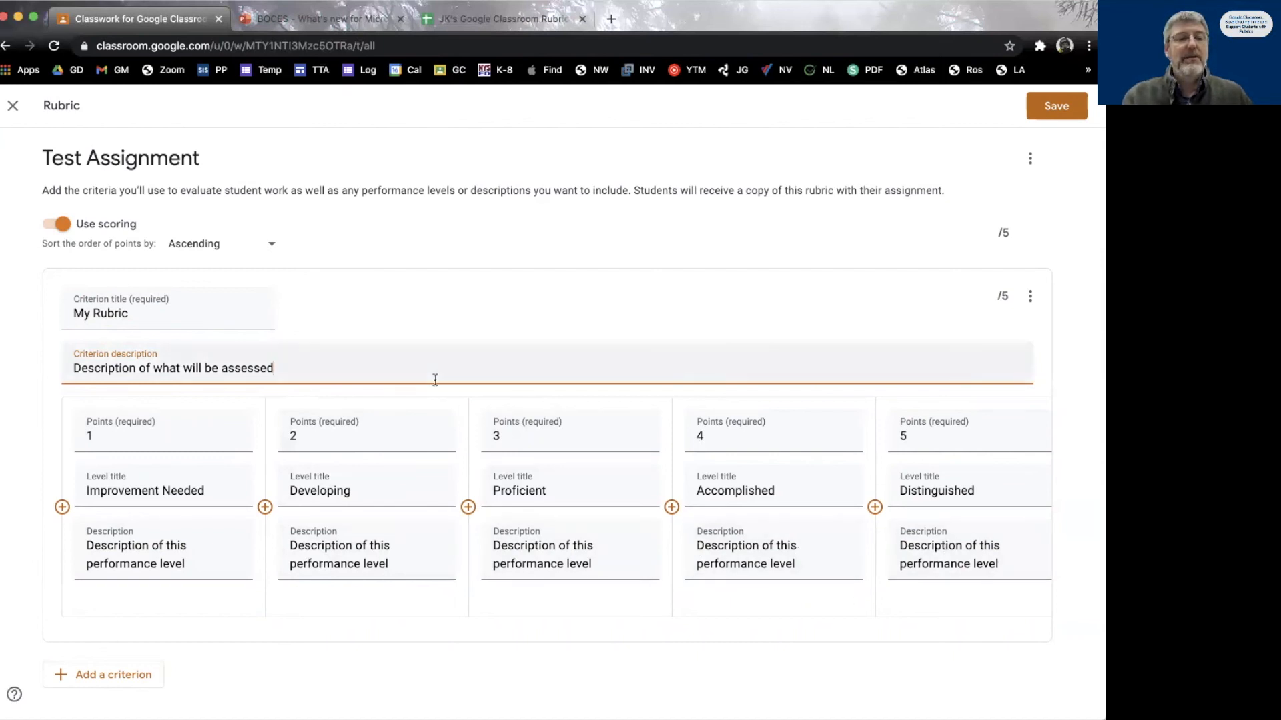
click(461, 311)
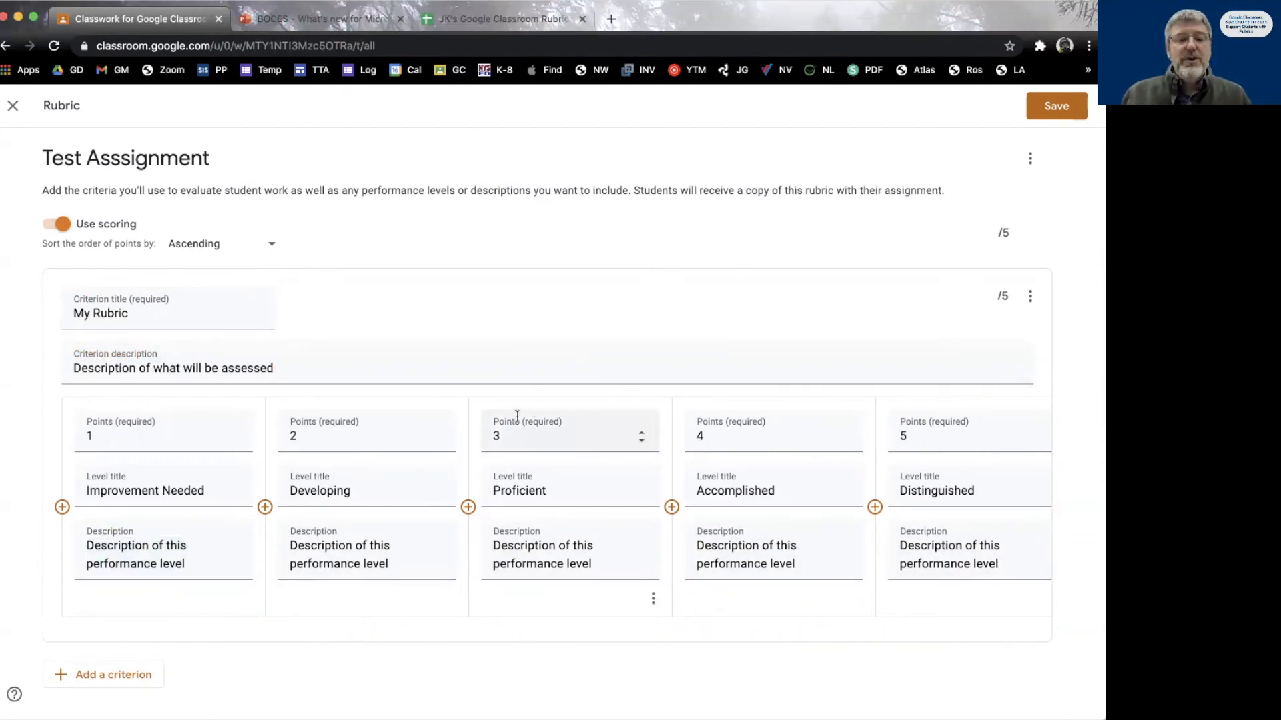
Switch the rubric's points order to Descending and back to Ascending, and save the rubric to the assignment
click(1039, 110)
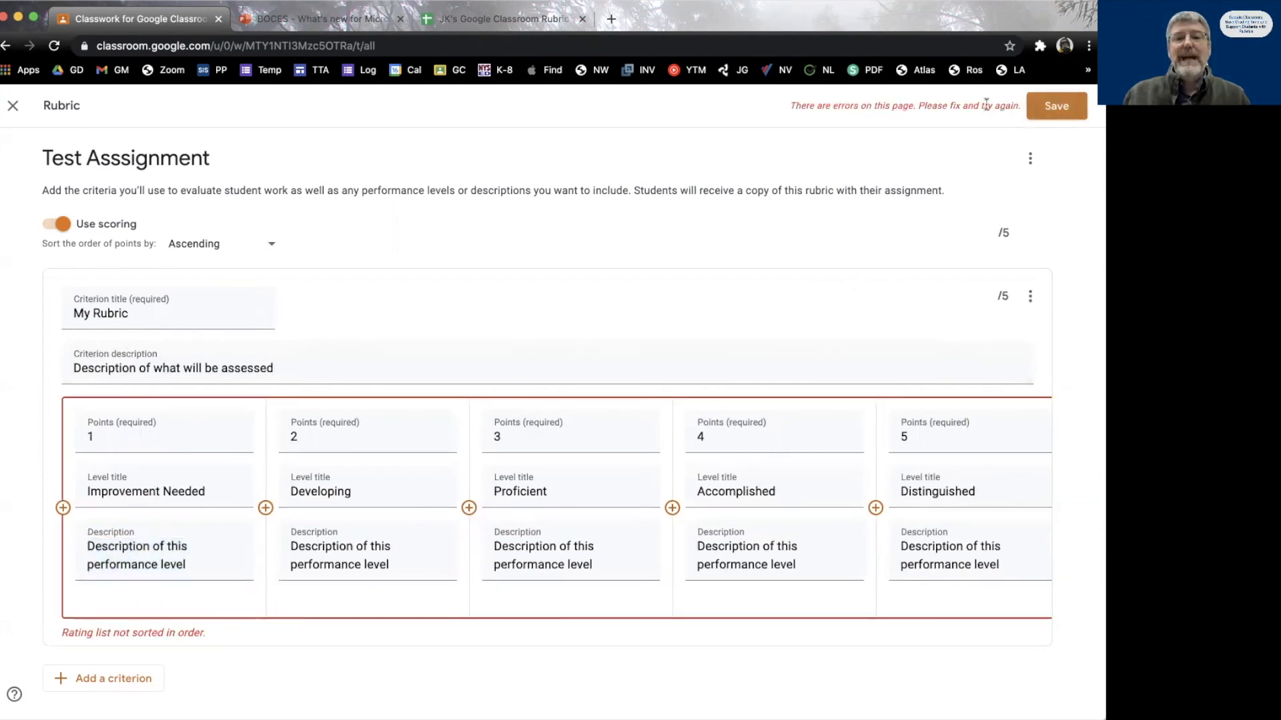
click(273, 246)
click(240, 279)
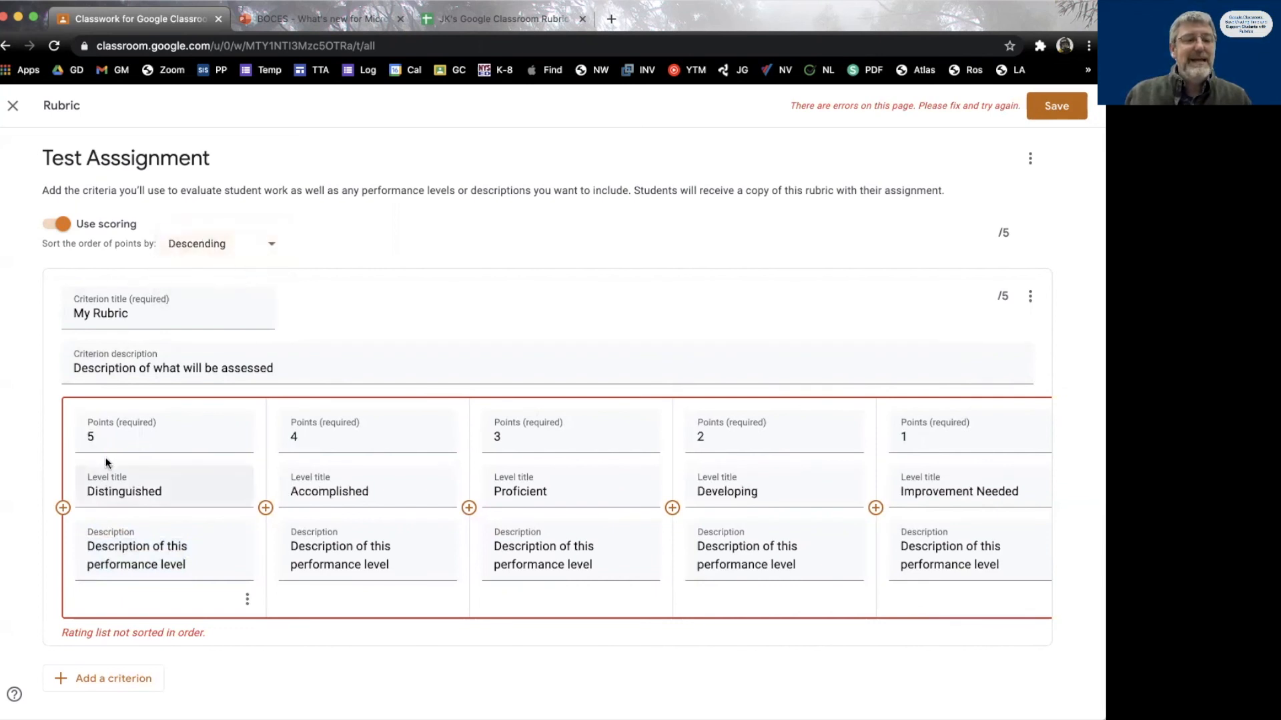
click(258, 243)
click(231, 217)
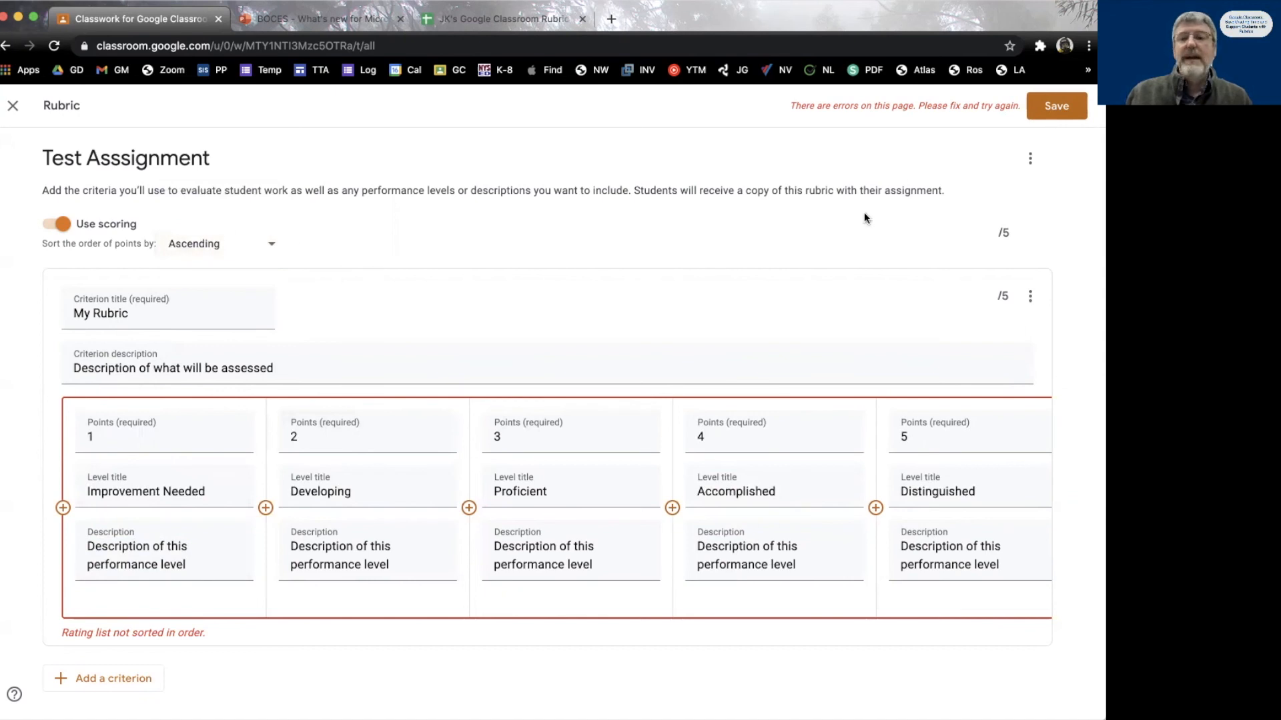
click(1047, 110)
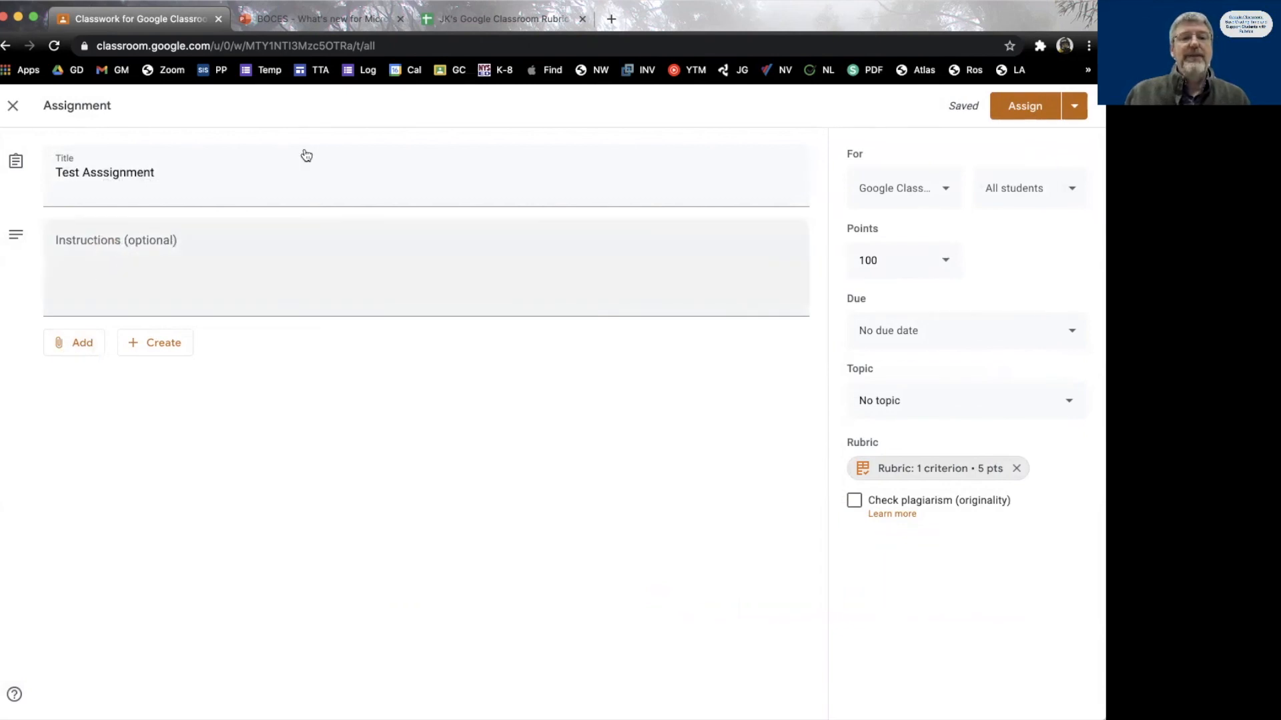
Switch to the JK's Google Classroom Rubric Template spreadsheet in Google Sheets
click(496, 17)
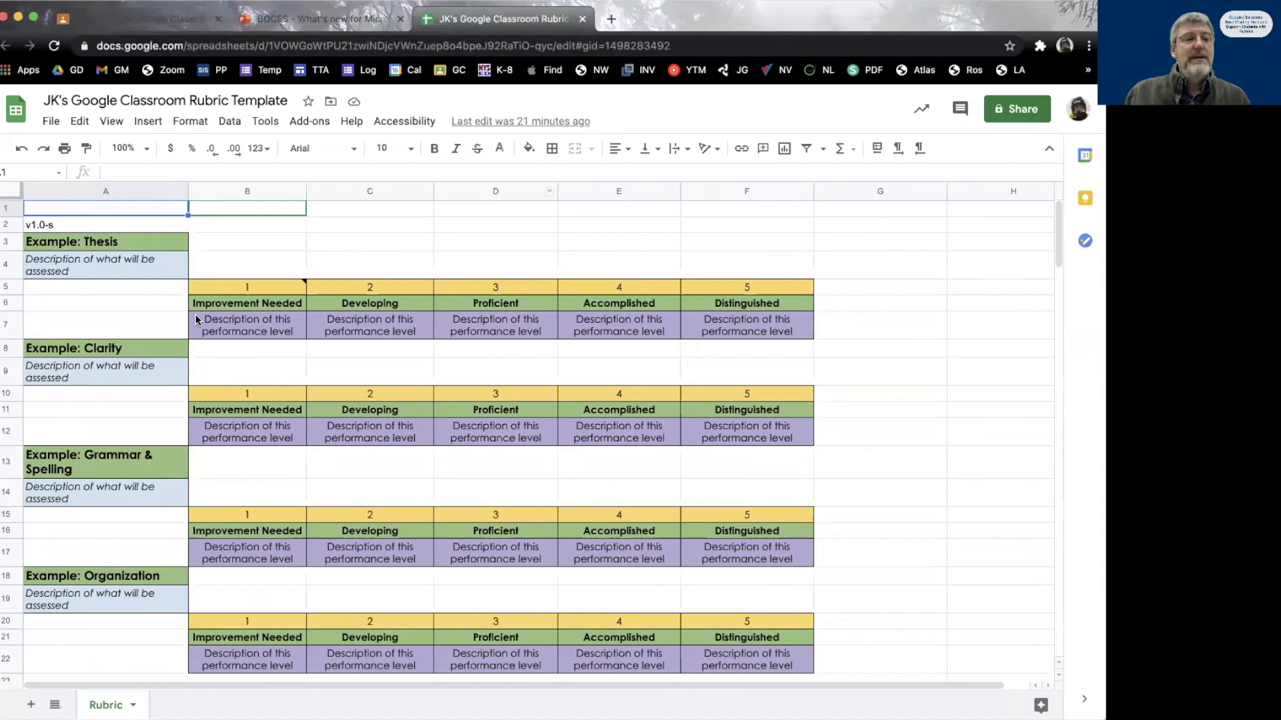